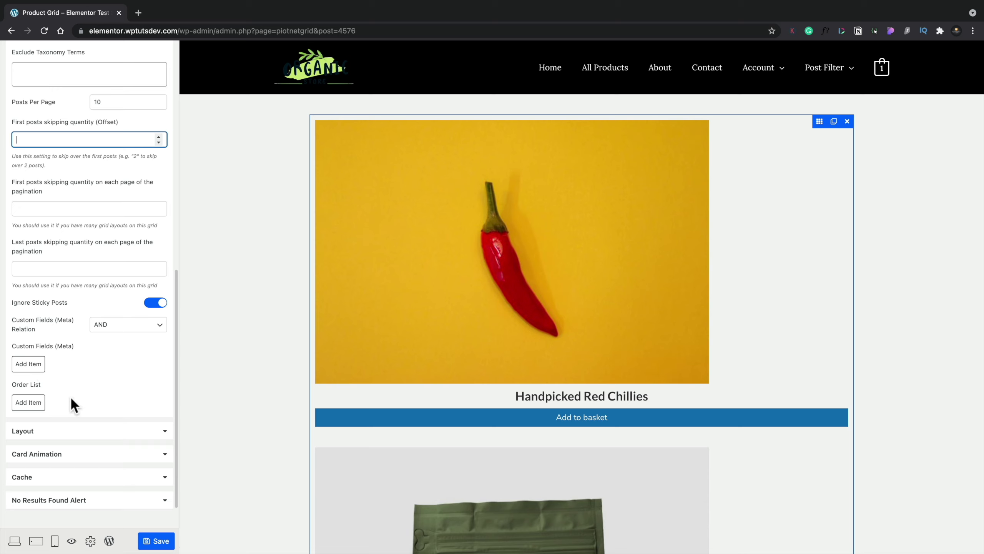
- Set the product grid's desktop layout to 3 columns
scroll(84, 418, "down", 1)
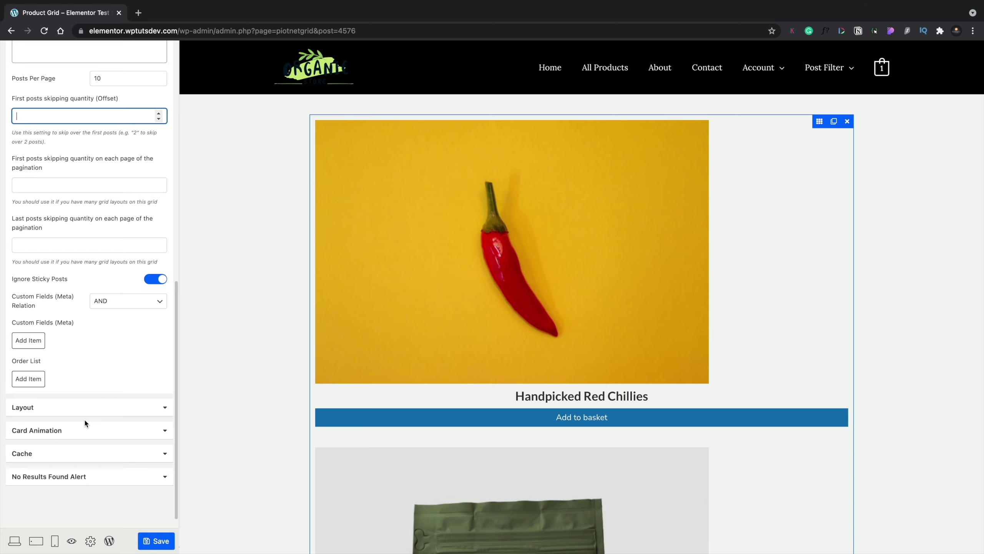
left_click(76, 411)
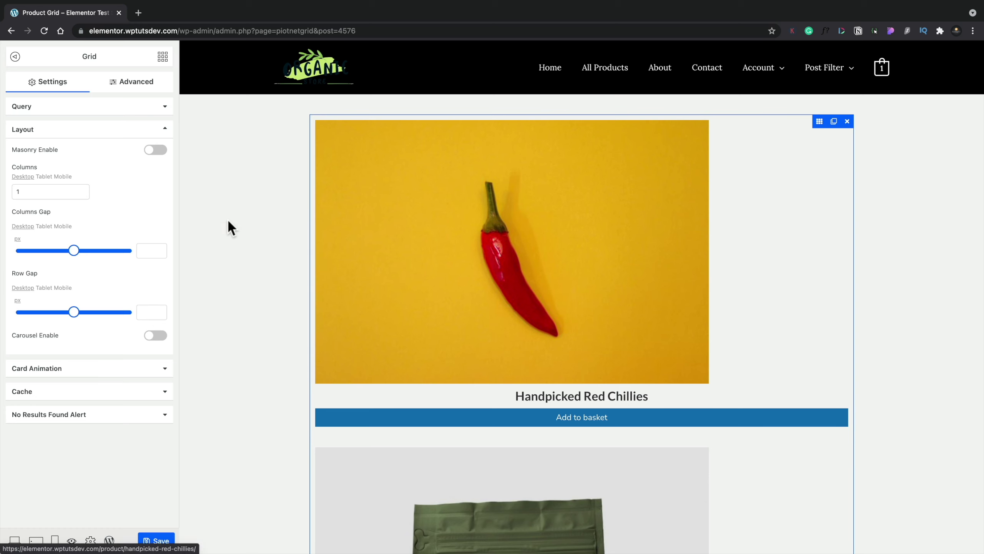
left_click_drag(26, 193, 16, 194)
type("3")
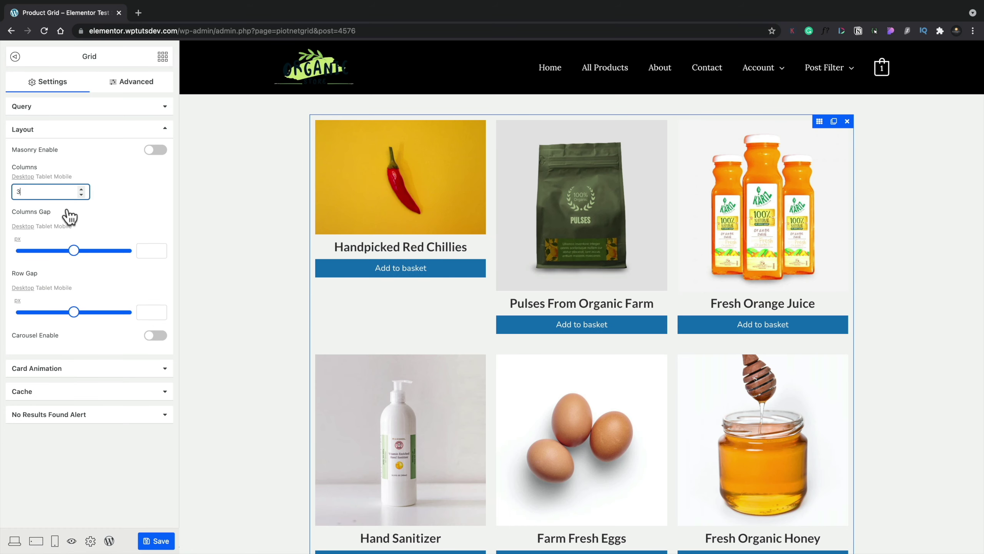
- Try the masonry option on the product grid's layout
left_click(157, 150)
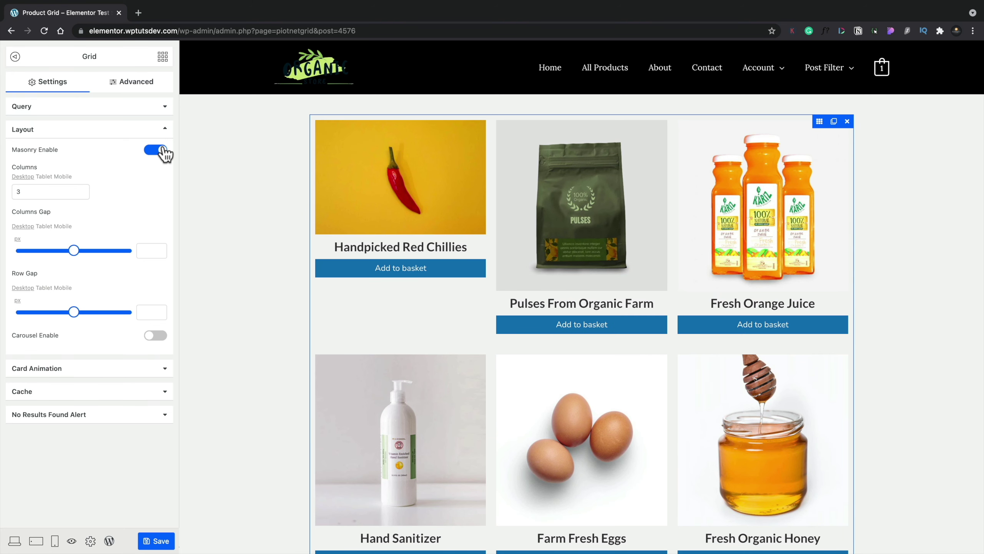
left_click(155, 150)
- Try the carousel layout on the grid with 4 desktop slides to show and 4 slides to scroll
left_click(155, 337)
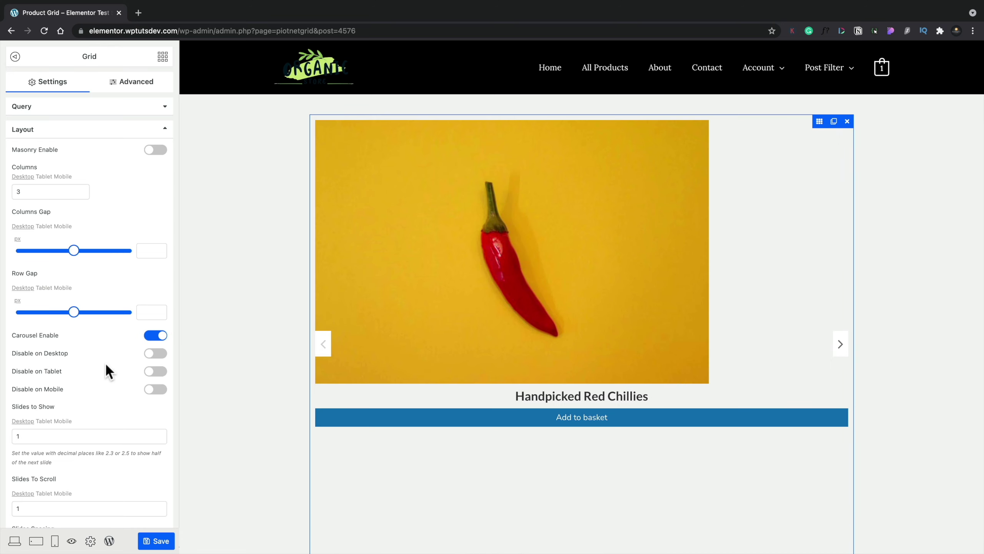
left_click(13, 435)
double_click(13, 435)
type("4")
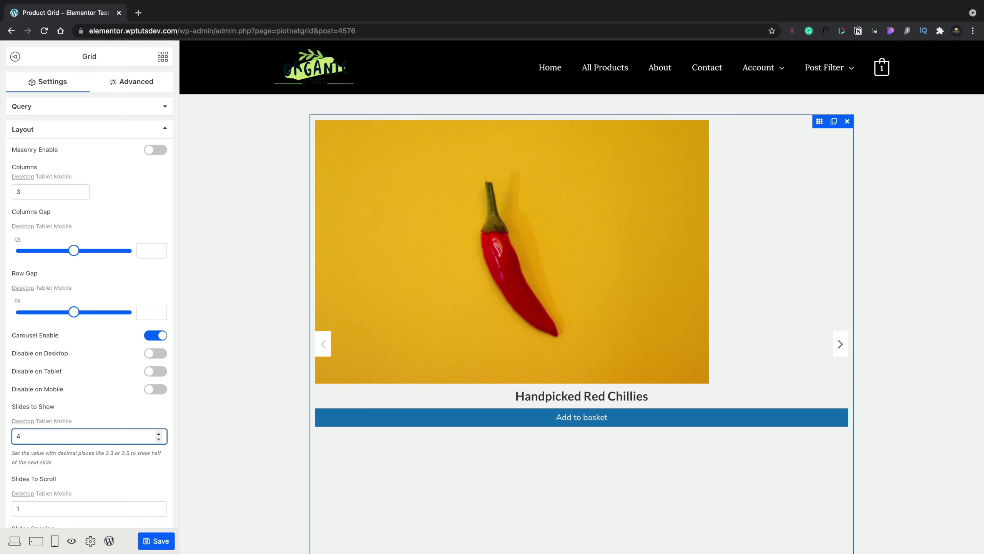
left_click(37, 508)
double_click(13, 508)
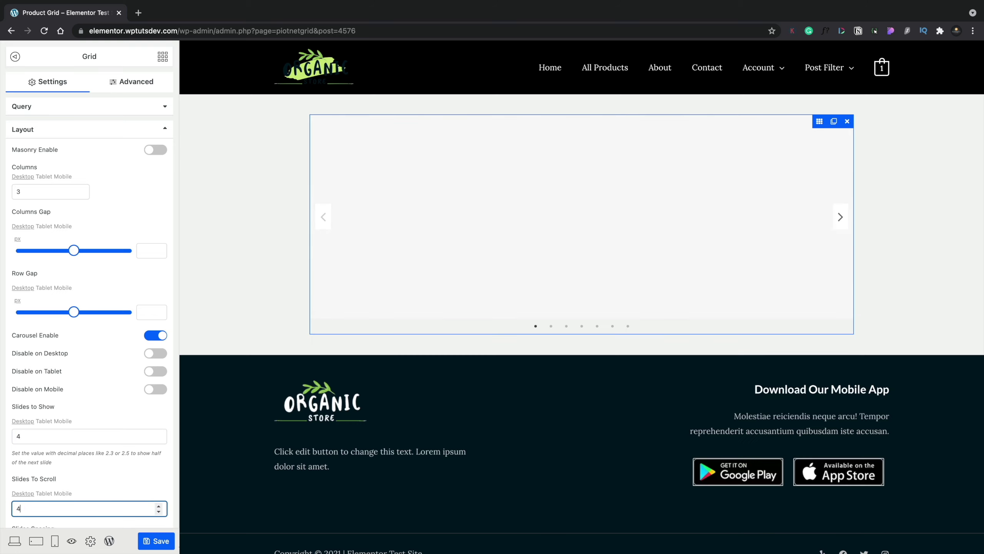
type("4")
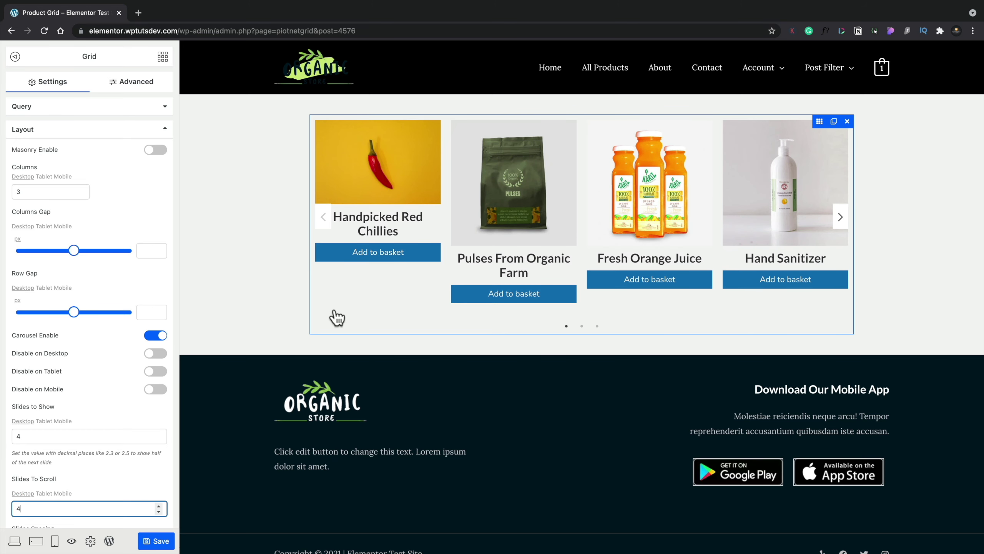
- Page forward through the carousel's products and disable the carousel
left_click(838, 217)
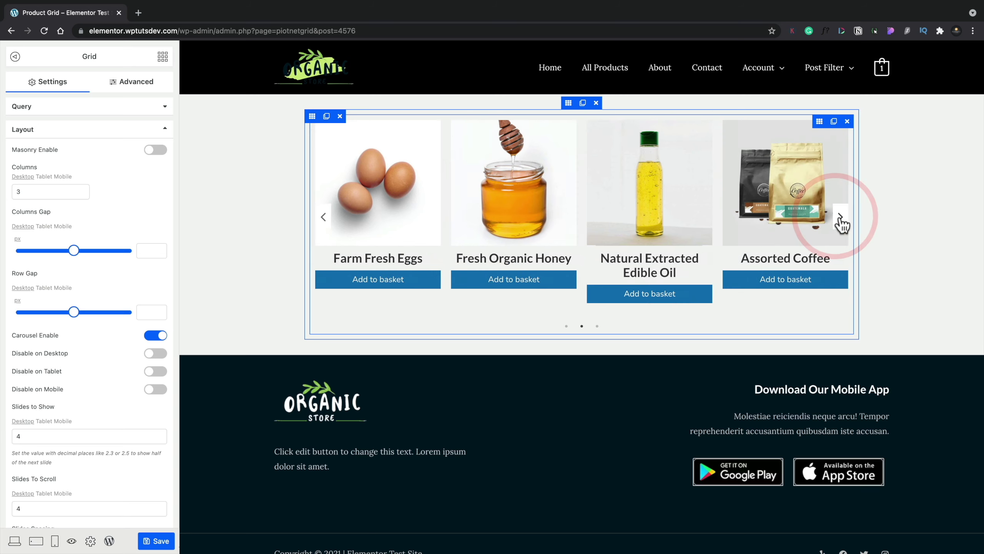
left_click(839, 218)
left_click(841, 218)
left_click(841, 218)
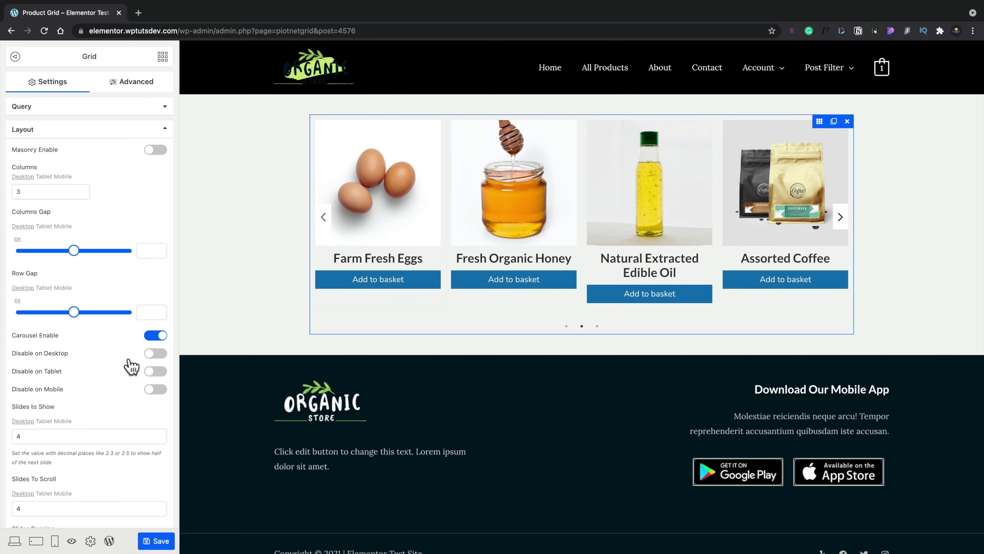
left_click(154, 336)
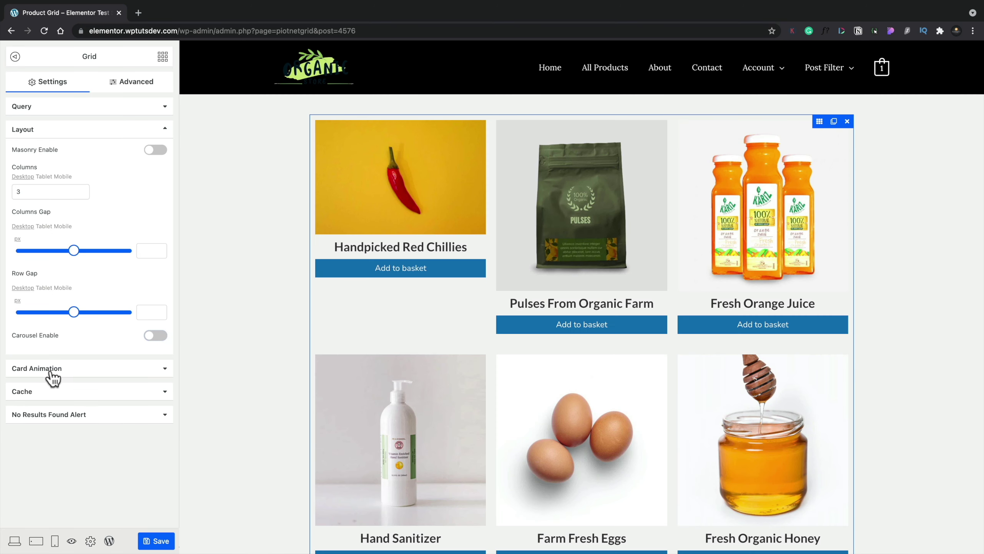
- Examine the grid's cache options and its no-results alert settings, leaving the cache disabled
left_click(42, 393)
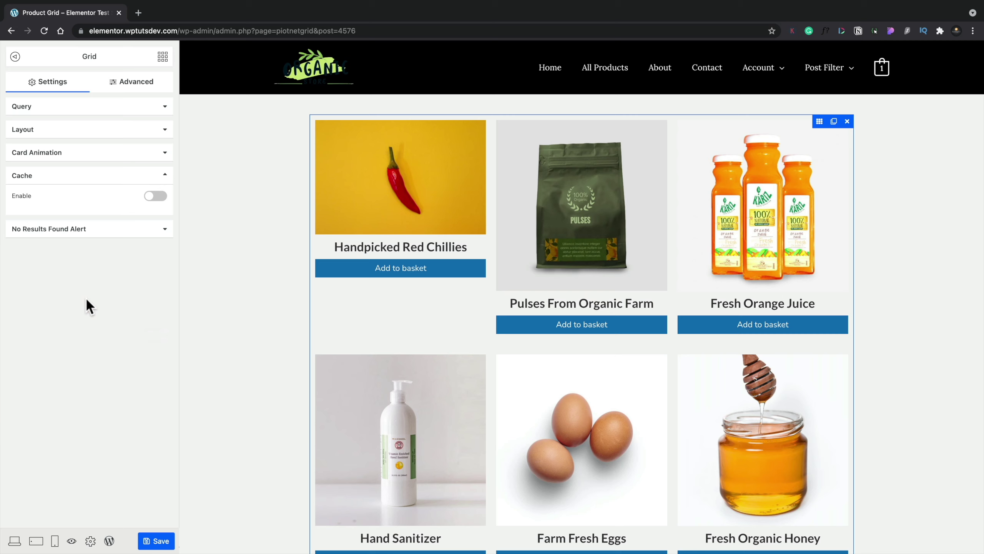
left_click(157, 197)
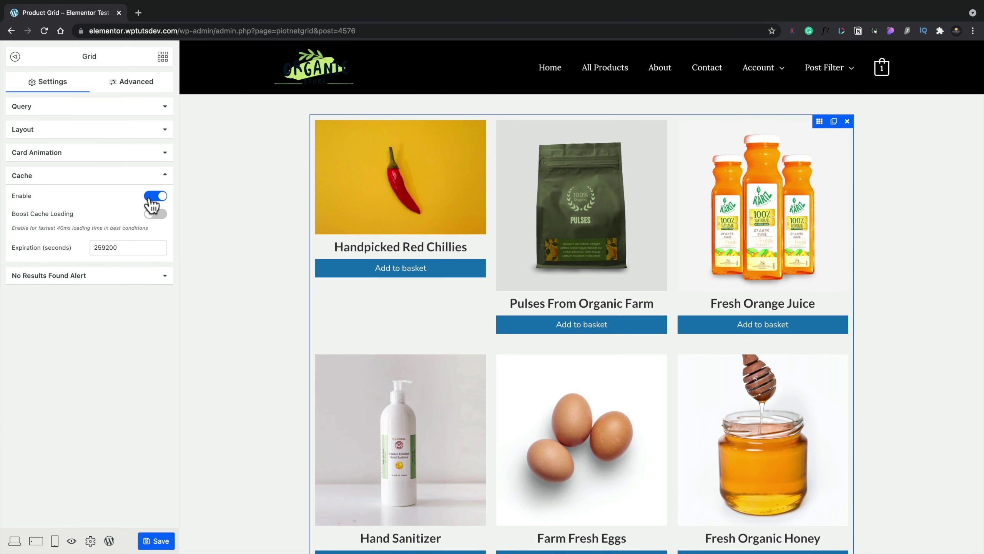
left_click(153, 196)
left_click(89, 228)
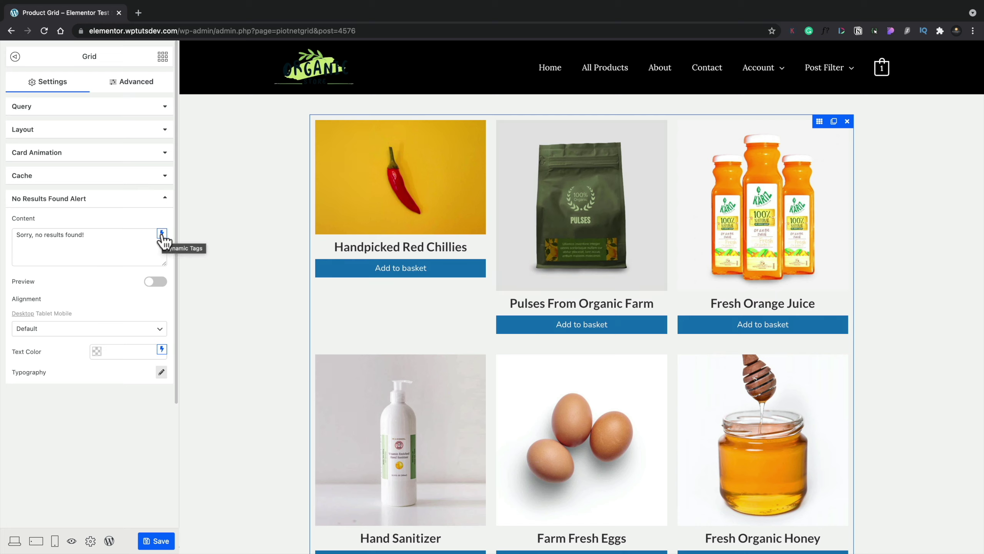
left_click(89, 198)
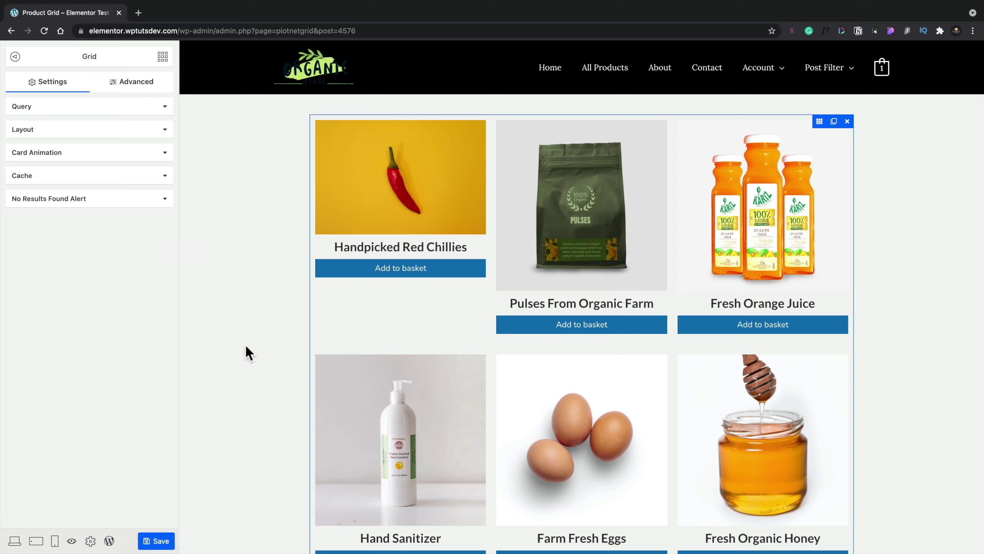
- Save the product grid and return to the list of grids in the WordPress admin
left_click(160, 542)
left_click(109, 541)
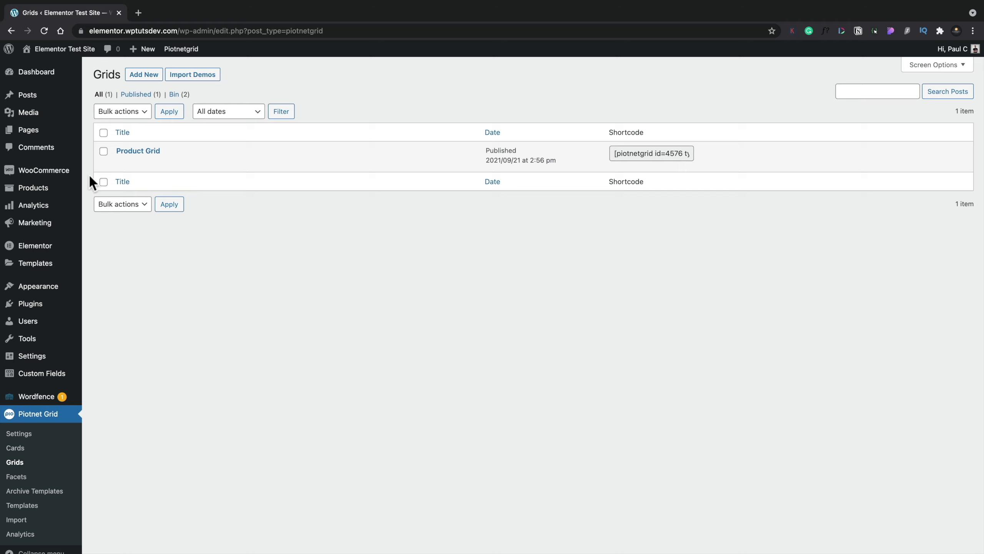
- Create a new page titled "Gutenberg Piotnet" and publish it
mouse_move(44, 132)
left_click(103, 145)
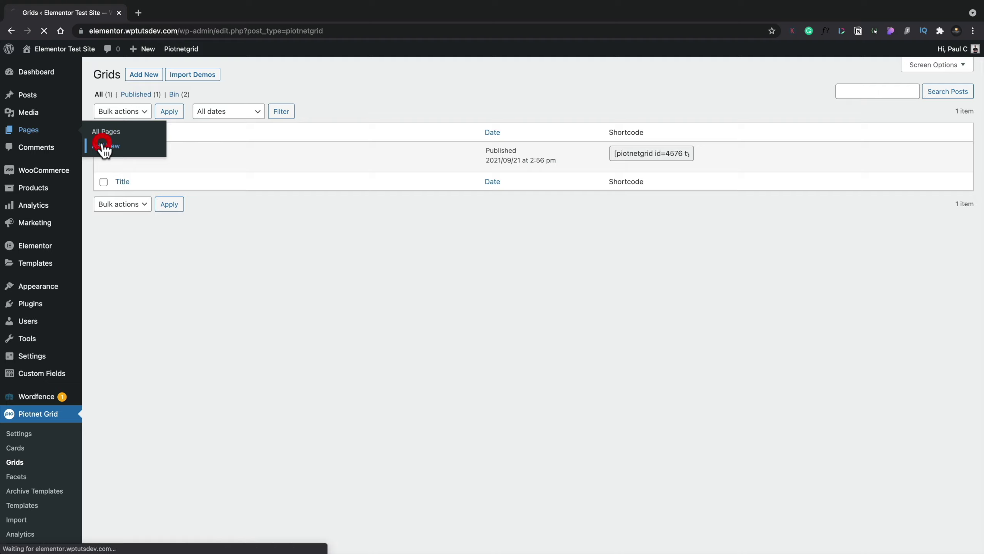
left_click(165, 150)
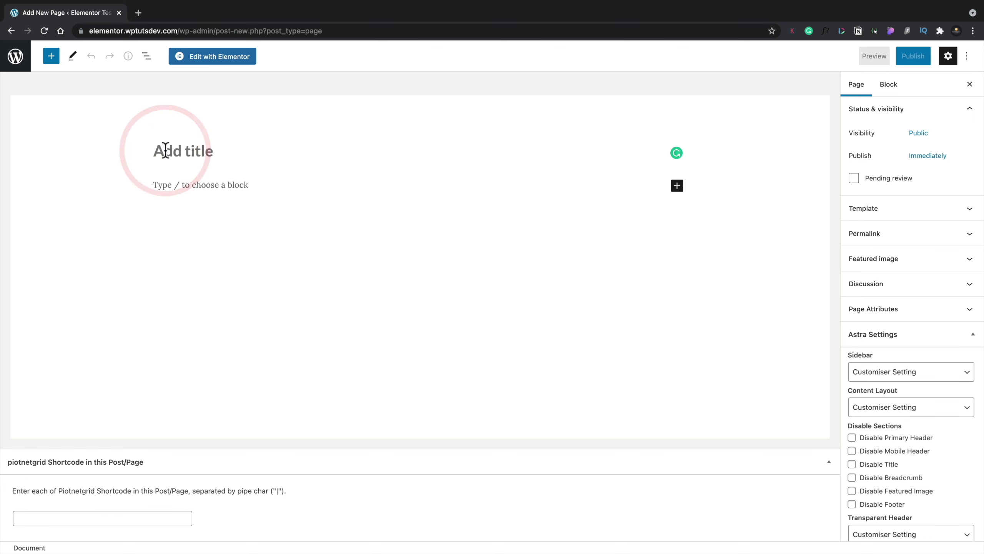
type("Gutenberg Piotnet")
left_click(908, 56)
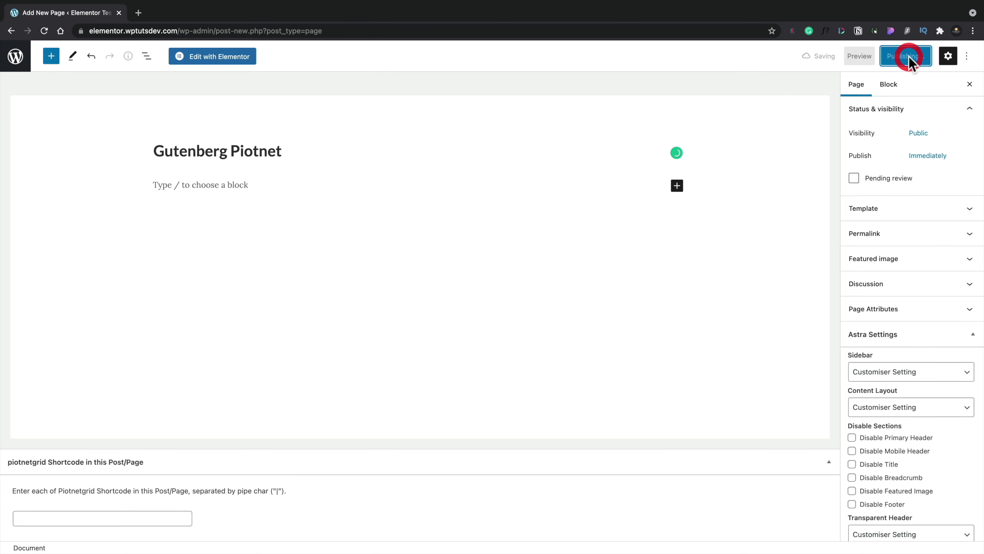
- Insert a Piotnet Grid block in the page body and assign the Product Grid to it
left_click(213, 185)
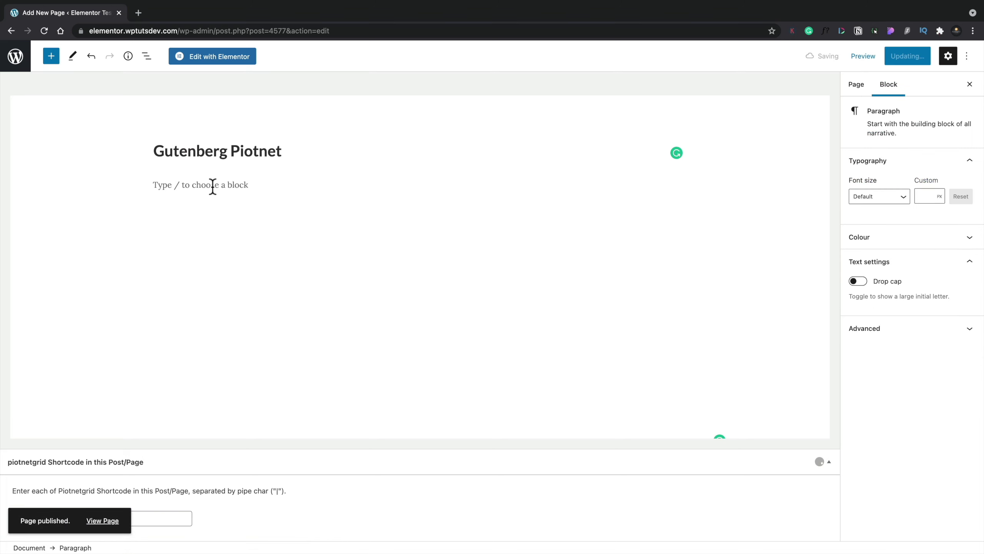
left_click(51, 56)
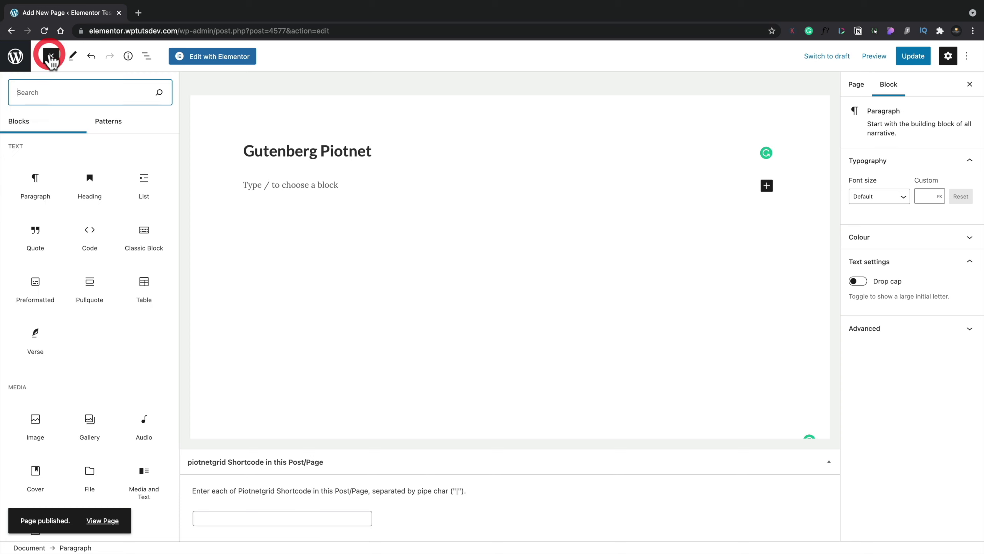
left_click(73, 93)
type("grid")
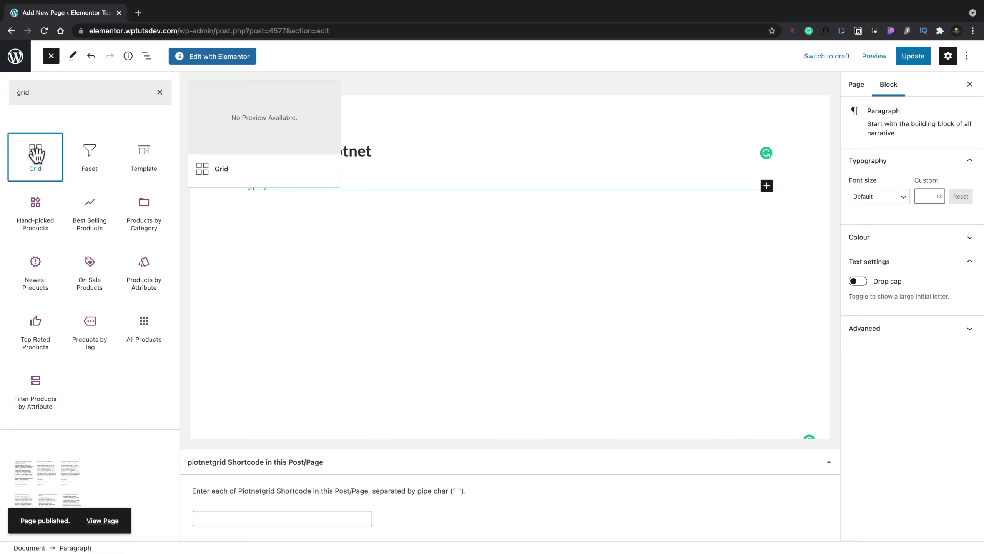
left_click(36, 154)
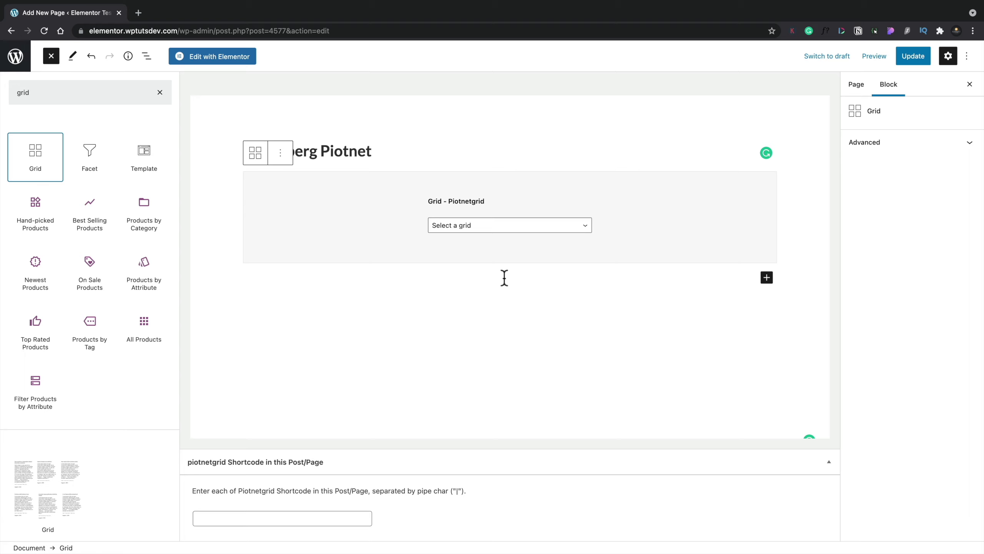
left_click(560, 225)
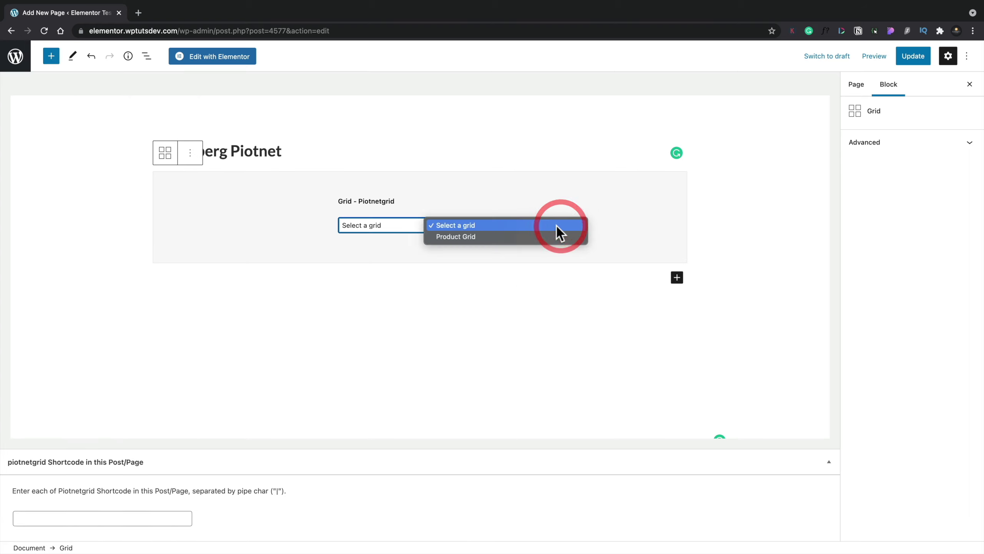
left_click(470, 236)
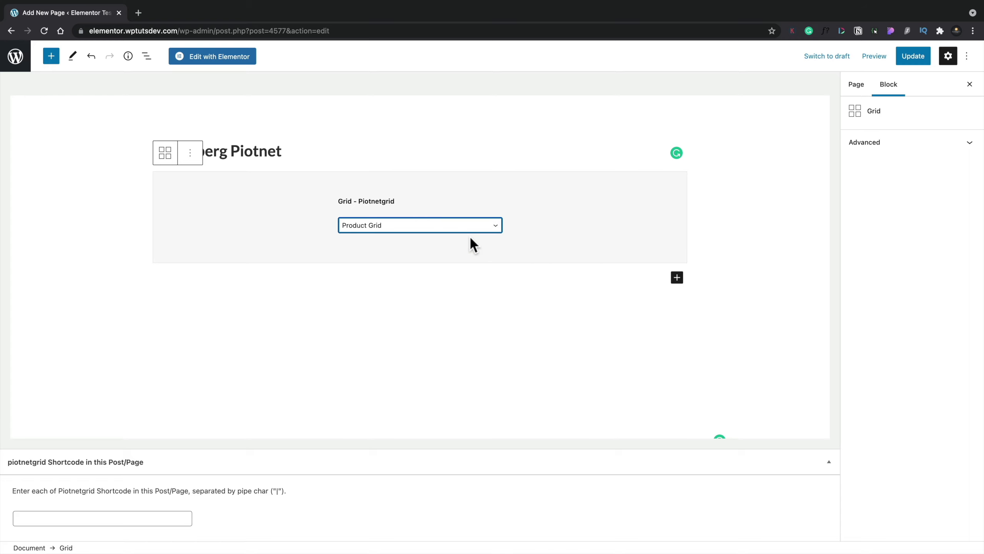
- Update the page, check the whole product grid in a new-tab preview and return to the editor
left_click(458, 274)
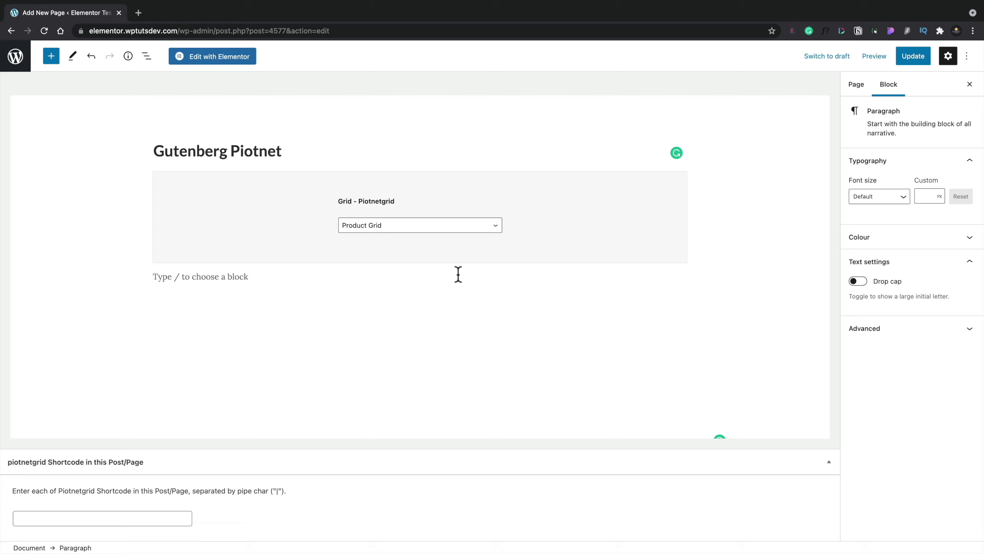
left_click(919, 59)
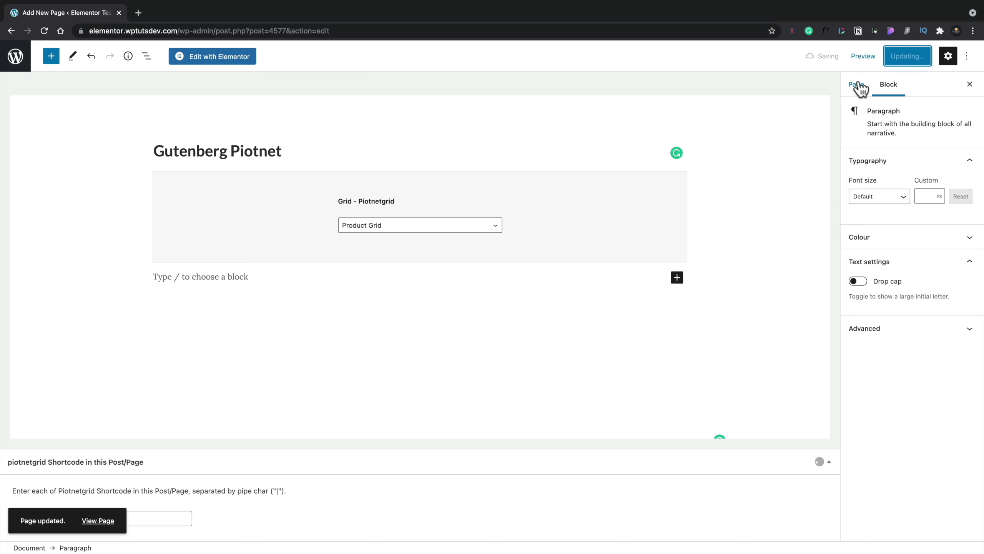
left_click(862, 57)
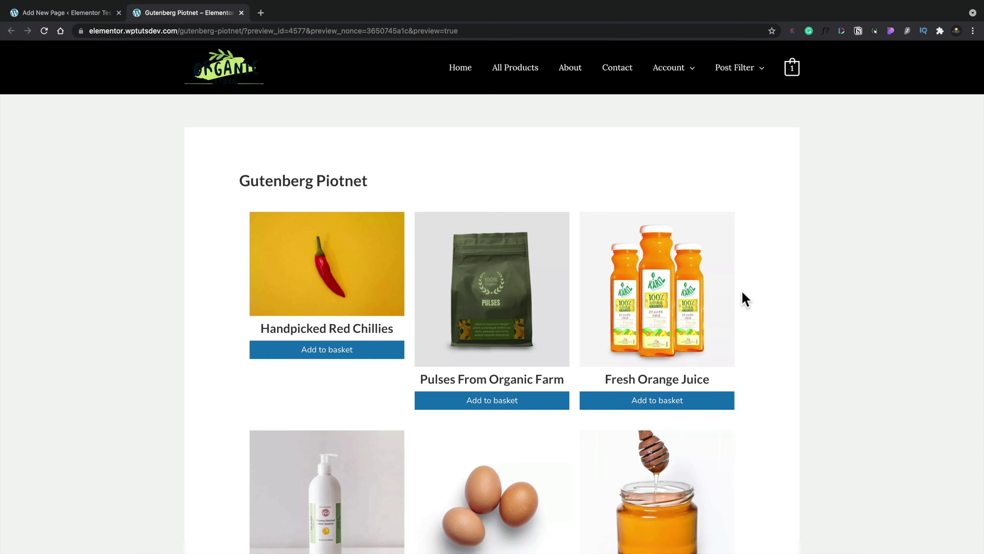
scroll(747, 353, "down", 6)
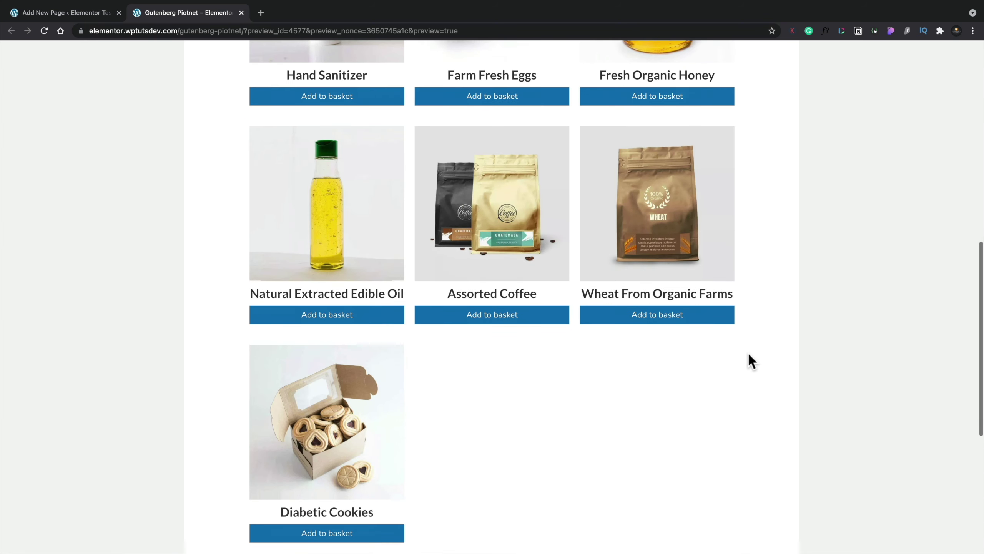
scroll(747, 352, "down", 3)
scroll(748, 352, "up", 7)
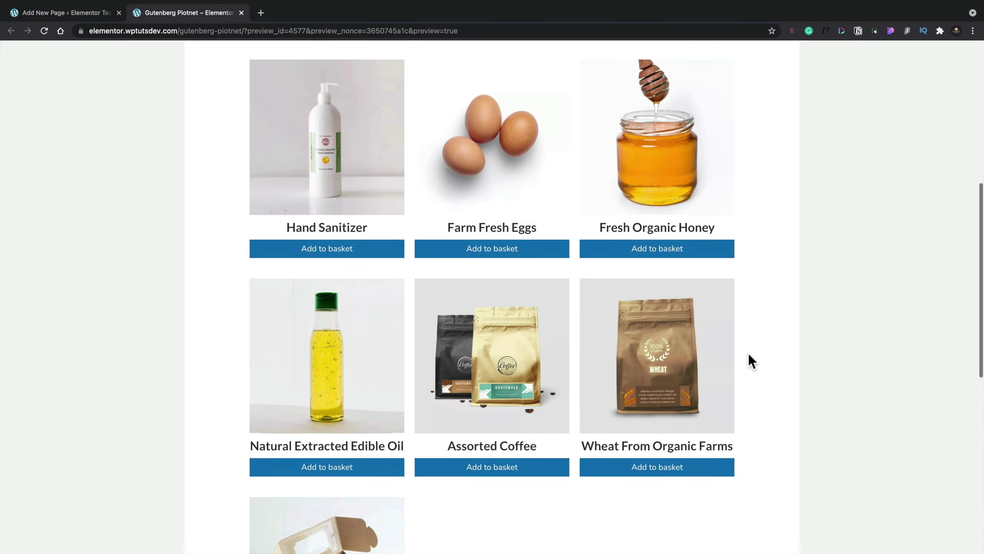
scroll(748, 355, "up", 5)
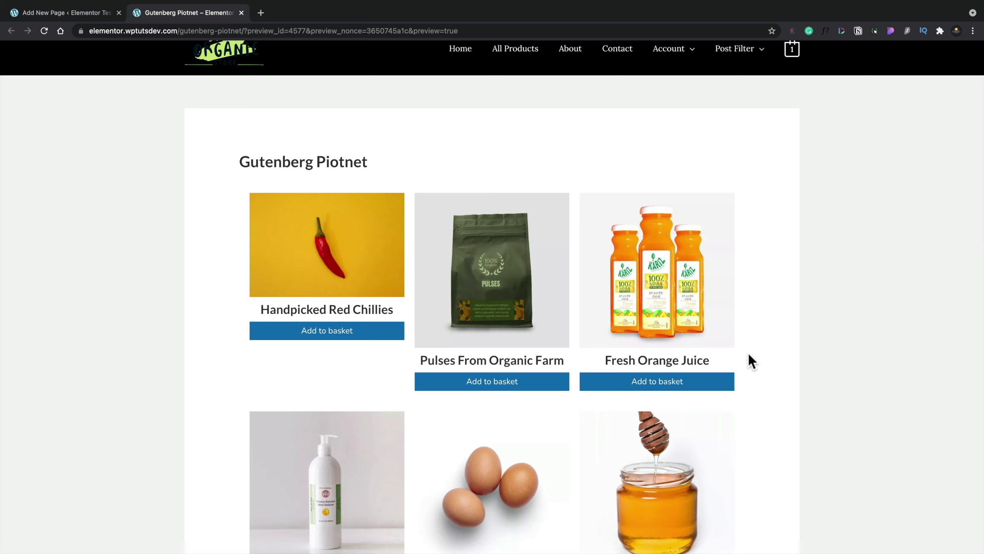
left_click(242, 13)
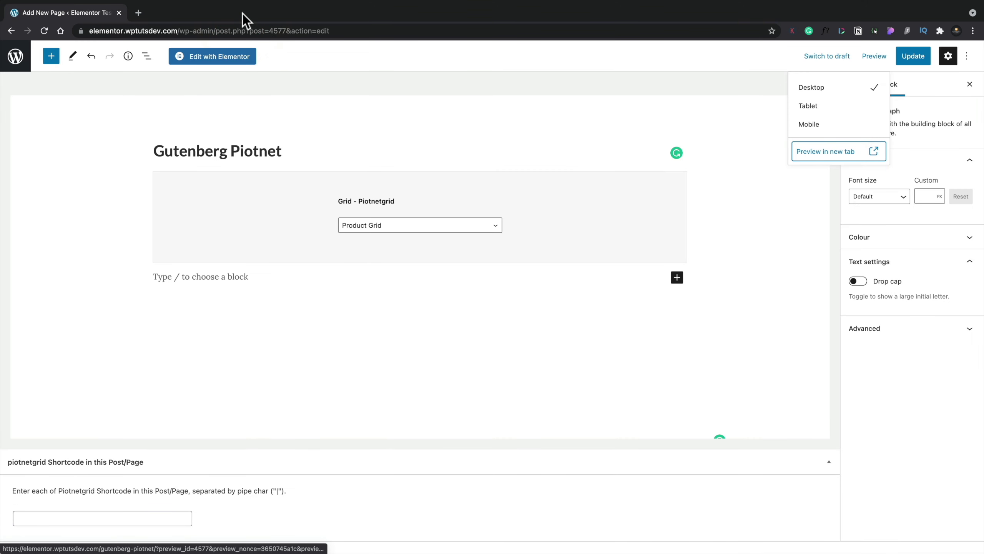
left_click(102, 142)
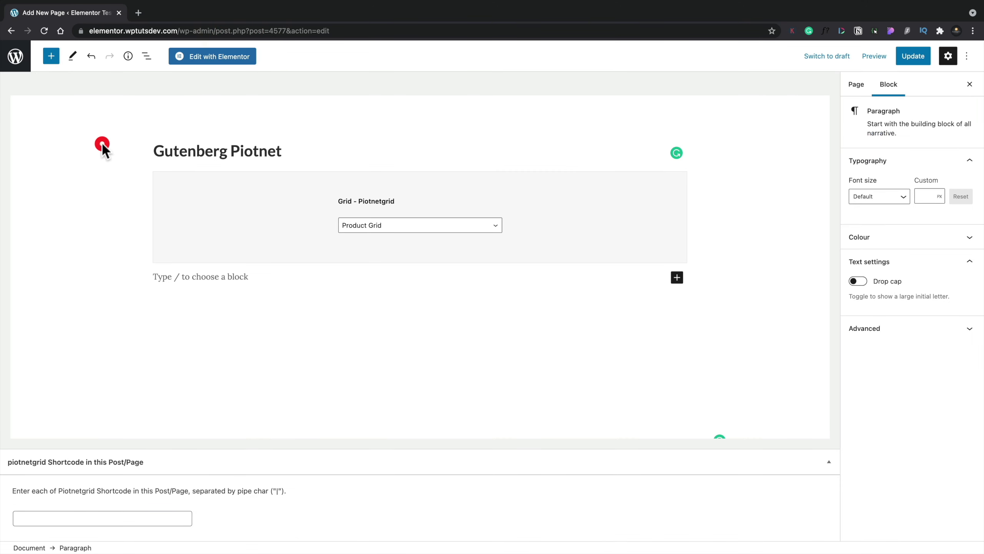
- Create a new page titled "Piotnet Elementor" from the list of pages and open it for editing with Elementor
left_click(17, 59)
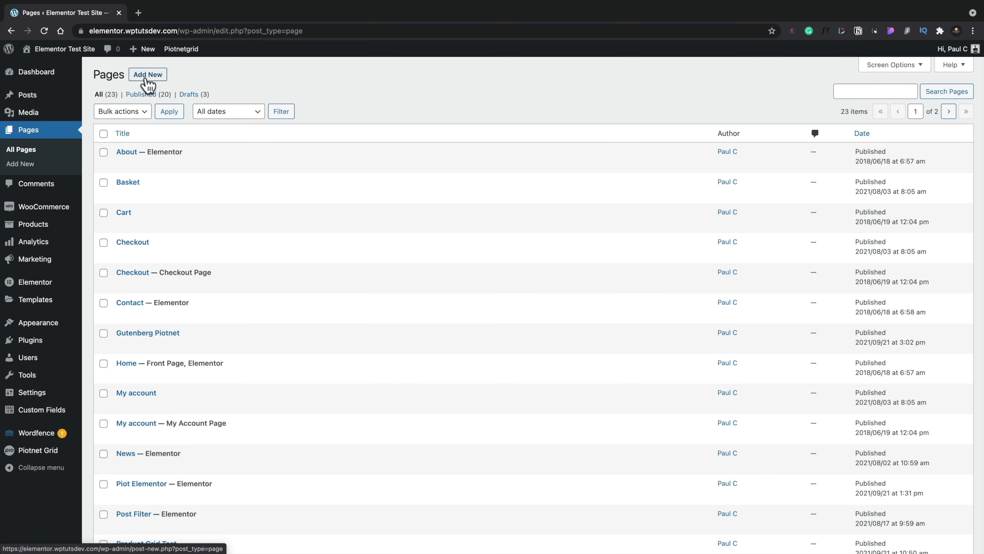
left_click(144, 78)
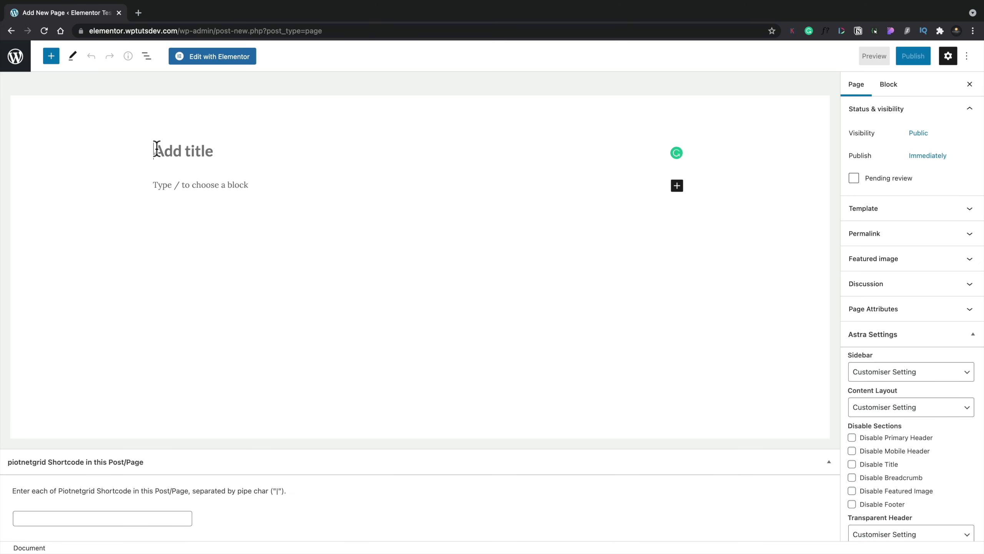
left_click(154, 150)
type("Piotnet Elementor")
left_click(832, 57)
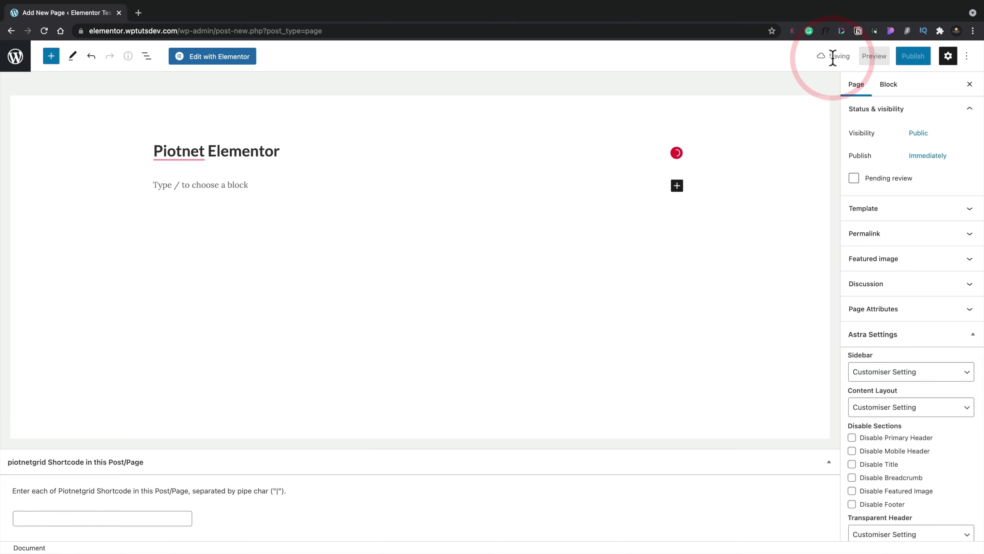
left_click(220, 58)
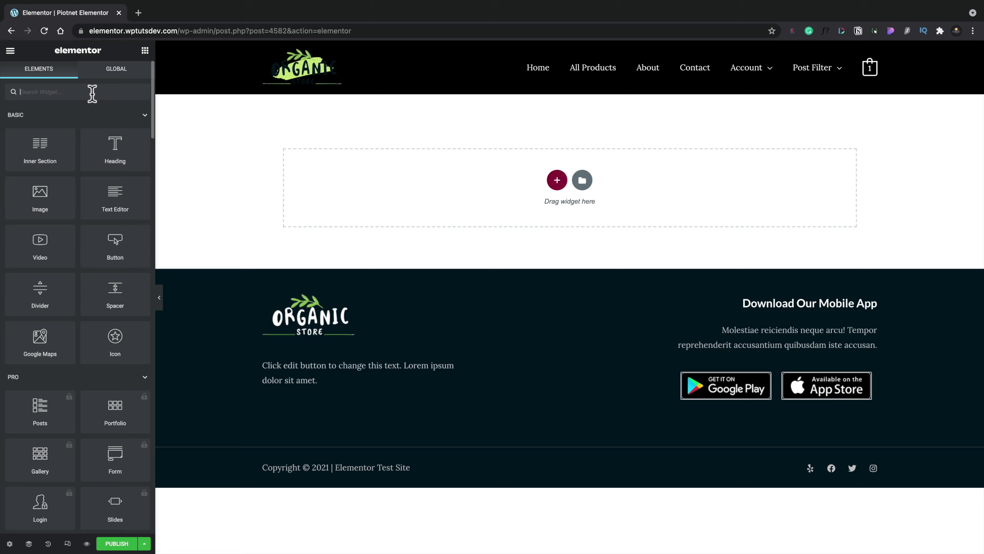
- Add a Grid widget to the empty page and set its section's top and bottom margins to 50 px
type("grid")
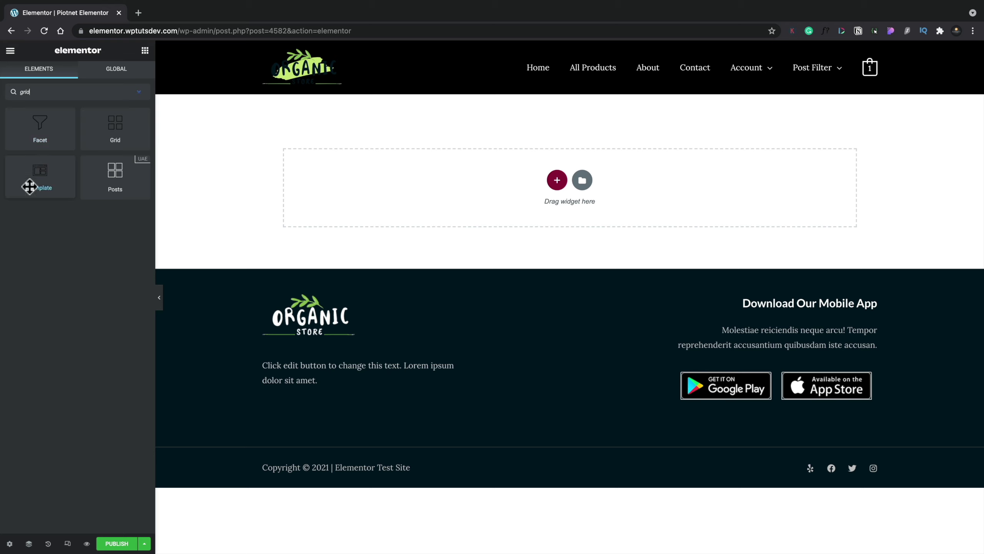
left_click_drag(113, 122, 390, 185)
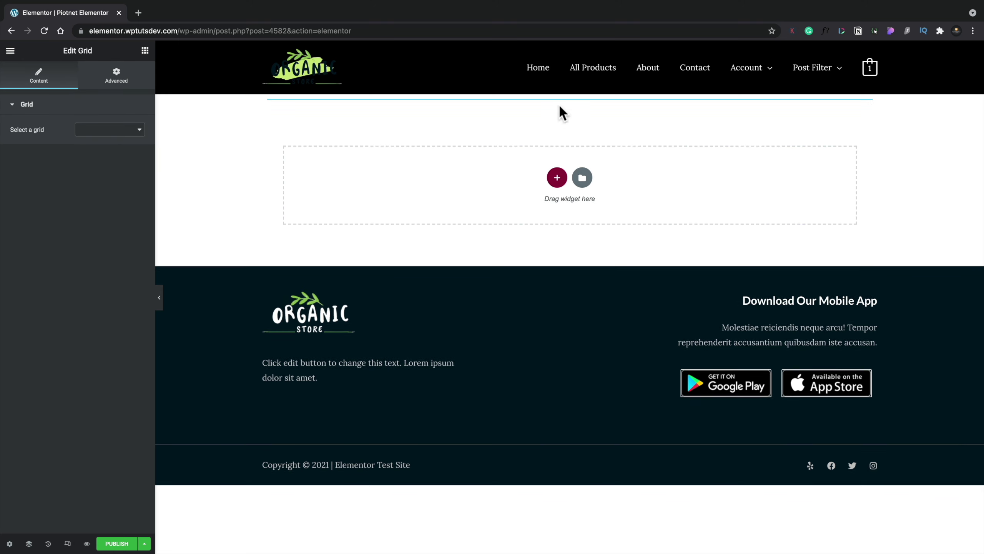
left_click(570, 88)
left_click(120, 76)
left_click(23, 141)
type("50")
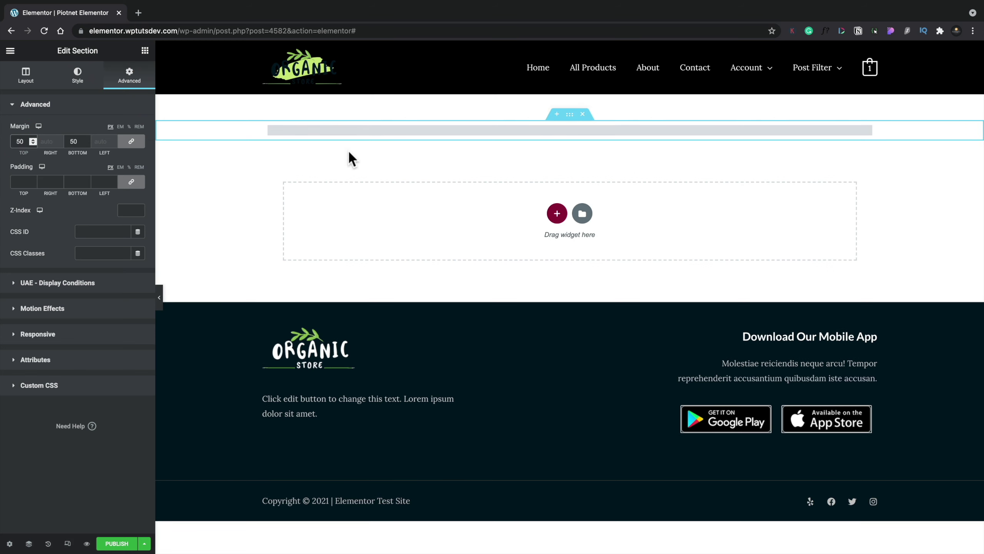
- Assign the Product Grid to the Grid widget
left_click(440, 130)
left_click(97, 132)
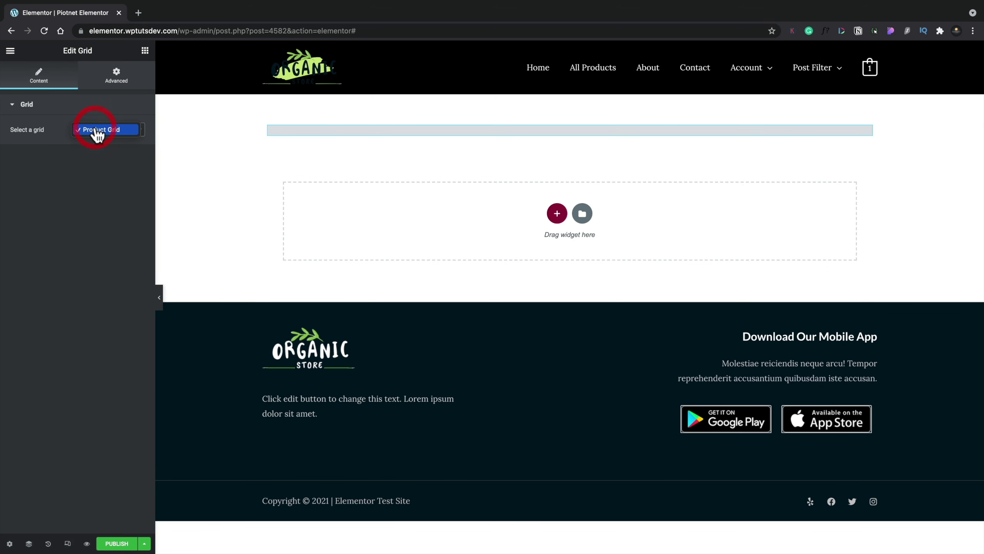
left_click(100, 130)
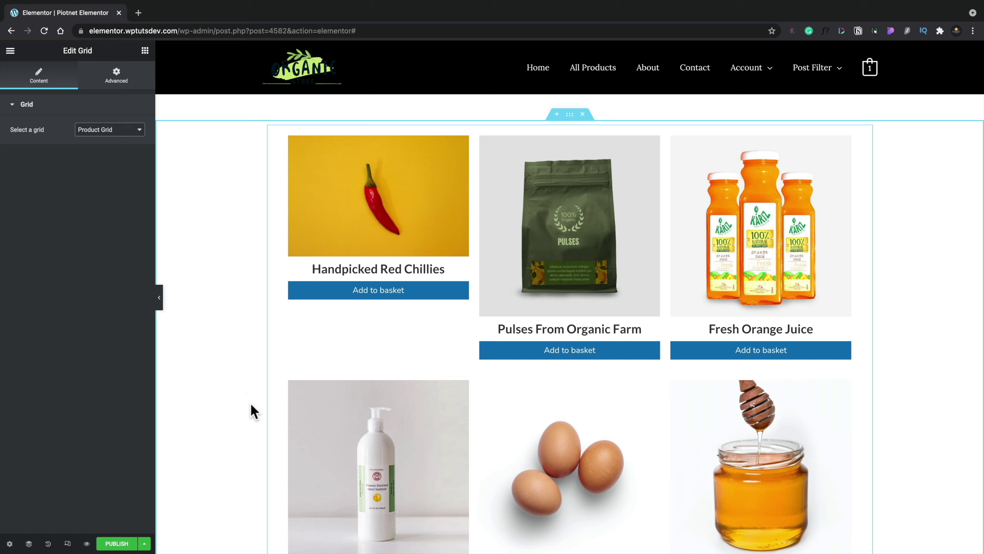
- Publish the page and check the whole product grid in a new-tab preview
left_click(117, 543)
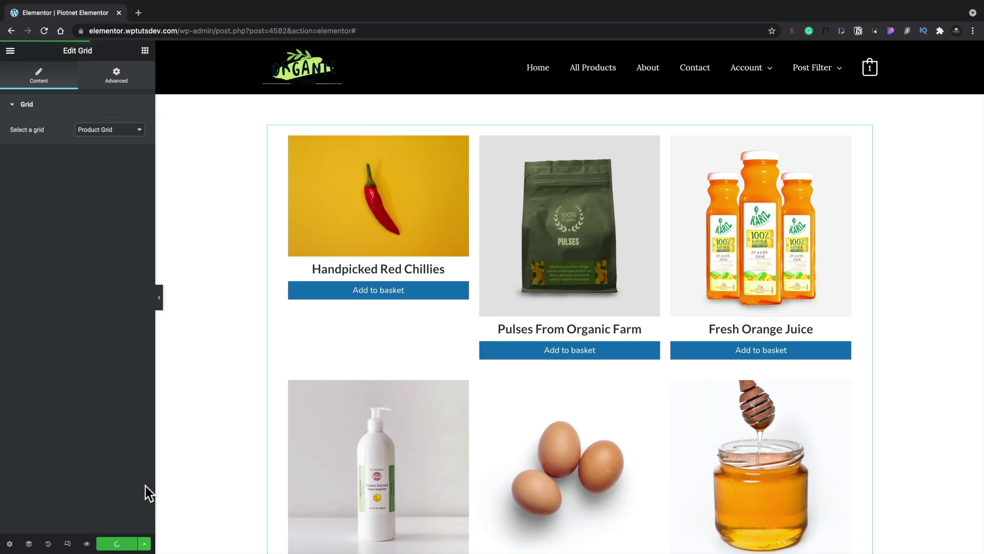
left_click(88, 544)
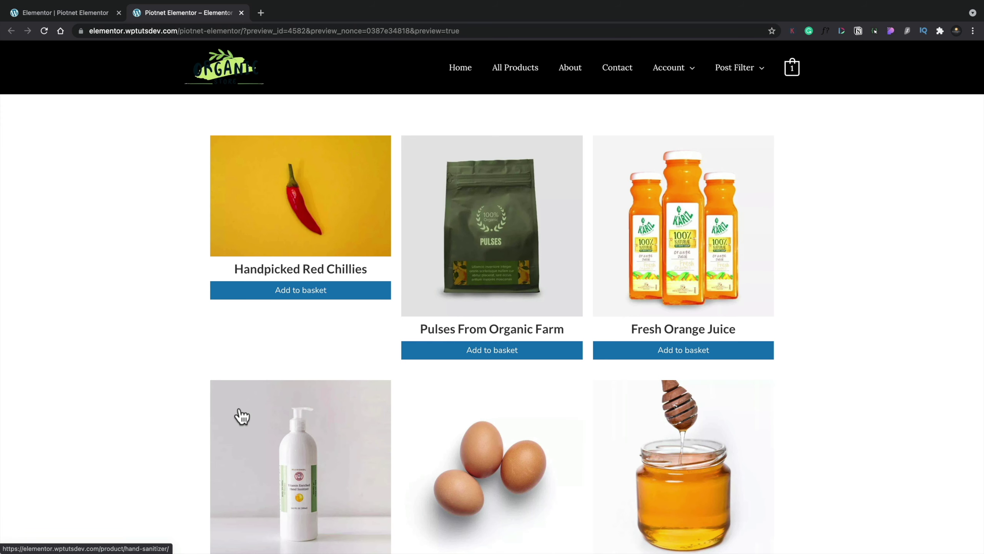
scroll(242, 417, "down", 15)
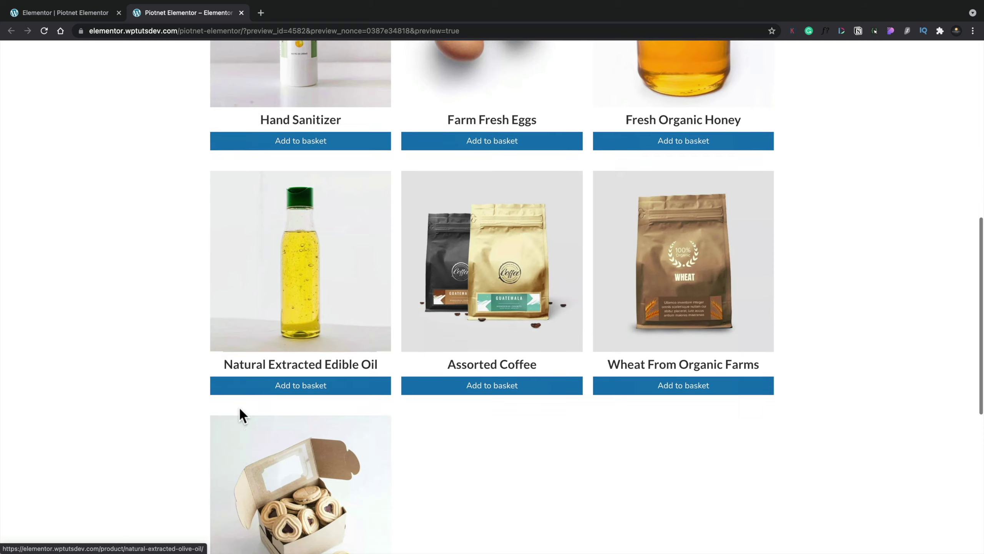
scroll(242, 417, "up", 15)
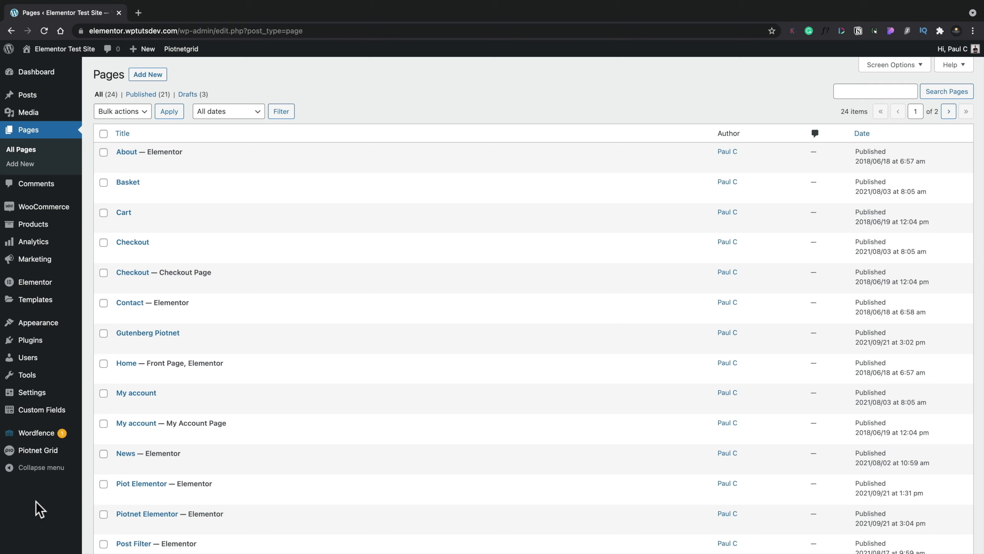
- Create a Piotnet Grid facet titled "Product Facets", save it as a draft and open it in the Piotnet Grid editor
mouse_move(35, 452)
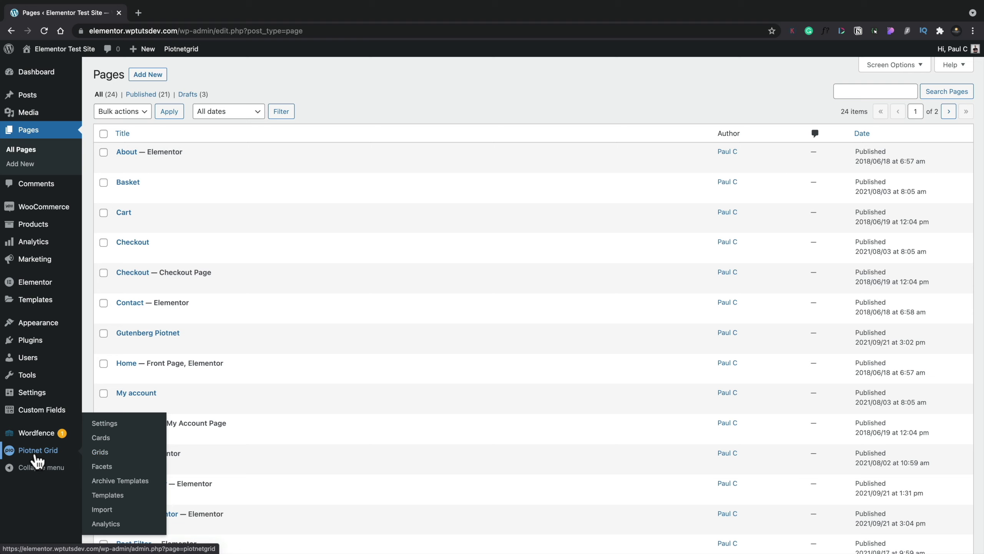
left_click(101, 466)
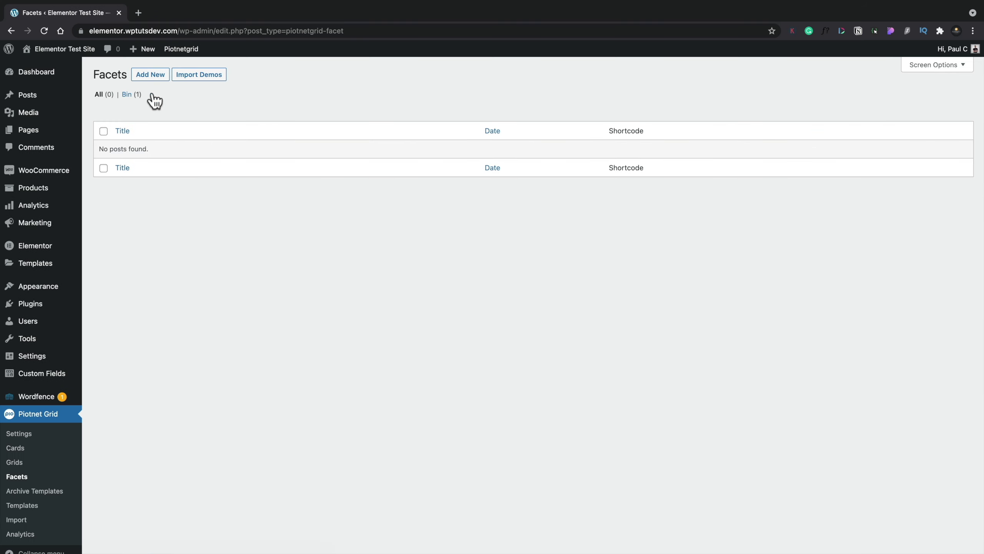
left_click(150, 75)
left_click(148, 95)
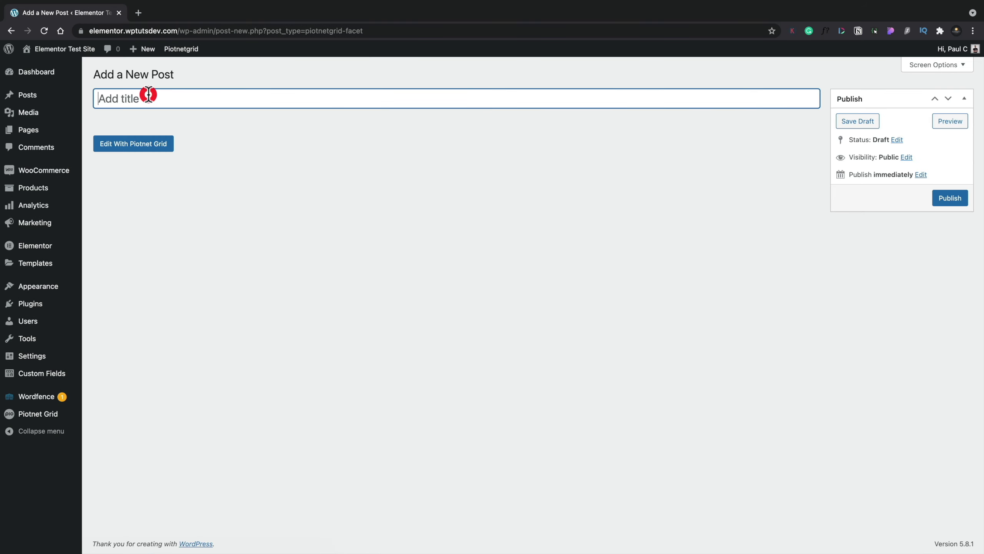
type("Product Facets")
left_click(856, 122)
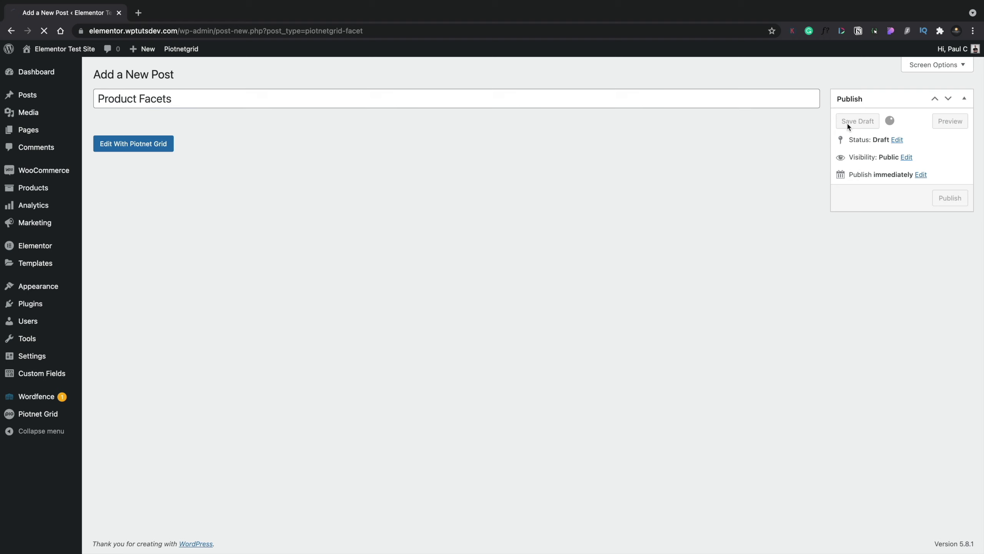
left_click(116, 180)
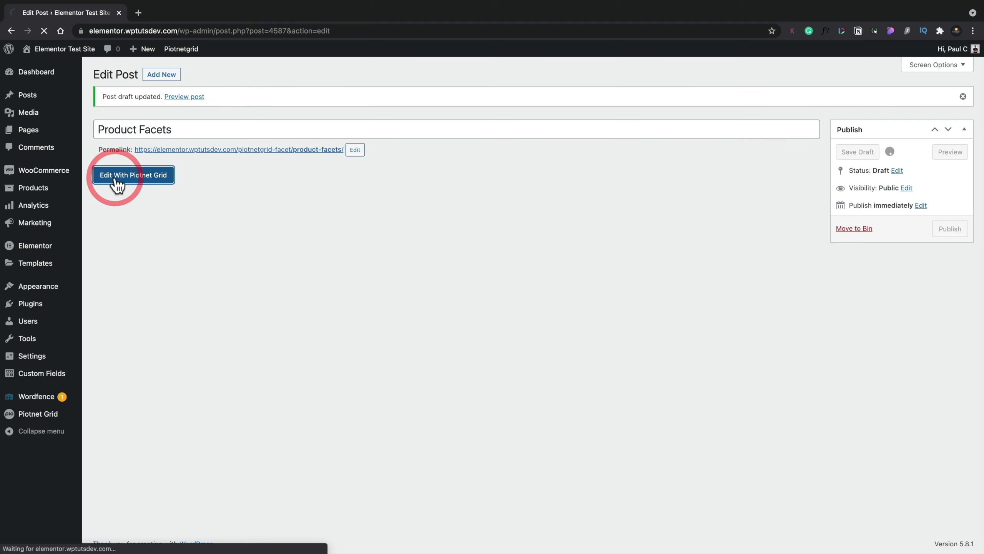
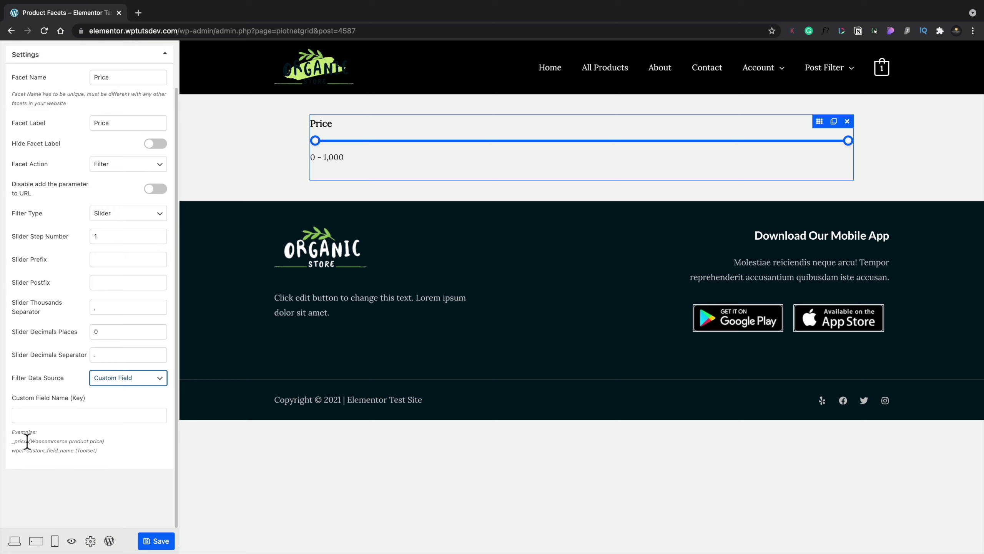
- Set the Price slider facet's custom field name to _price and save the facet
left_click_drag(29, 441, 12, 441)
left_click(26, 414)
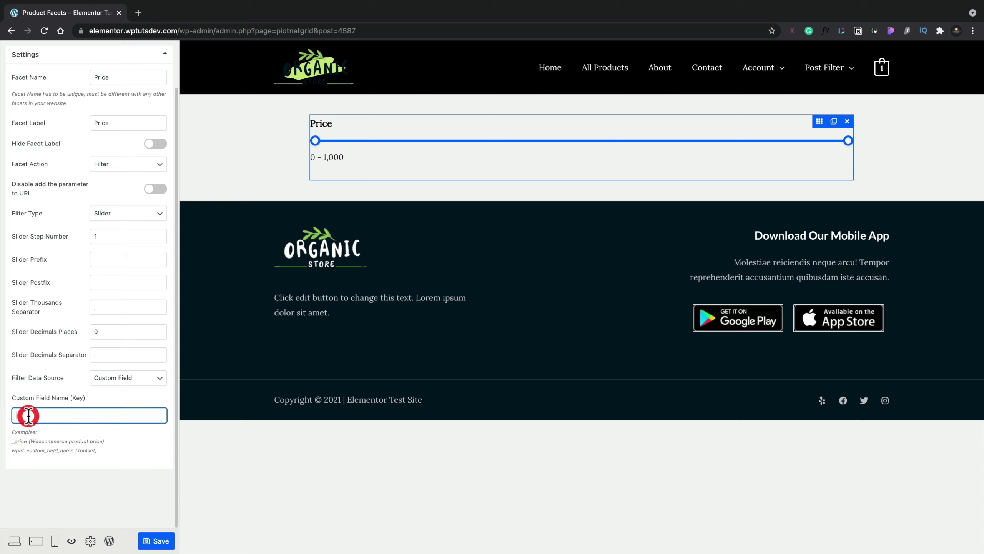
type("_price")
scroll(138, 406, "up", 2)
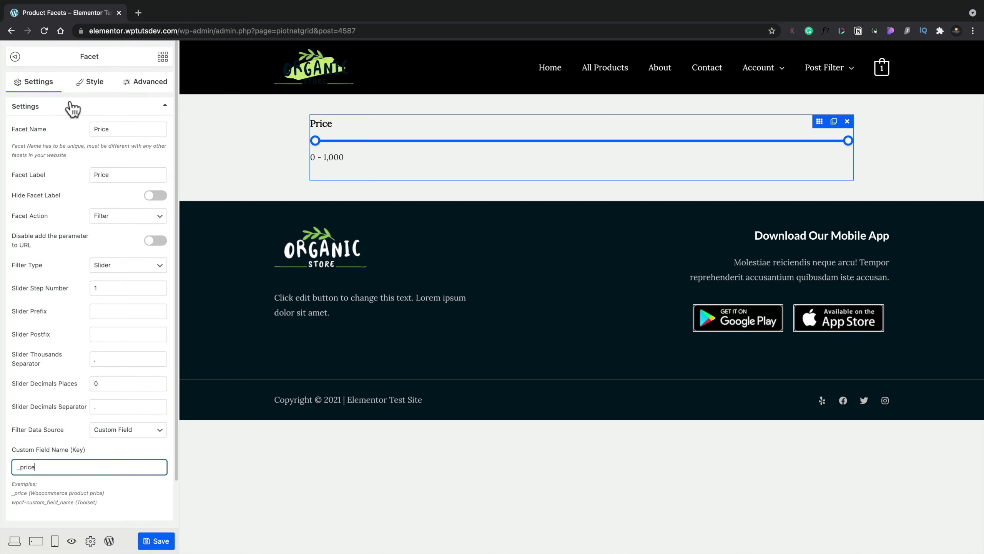
scroll(114, 444, "down", 2)
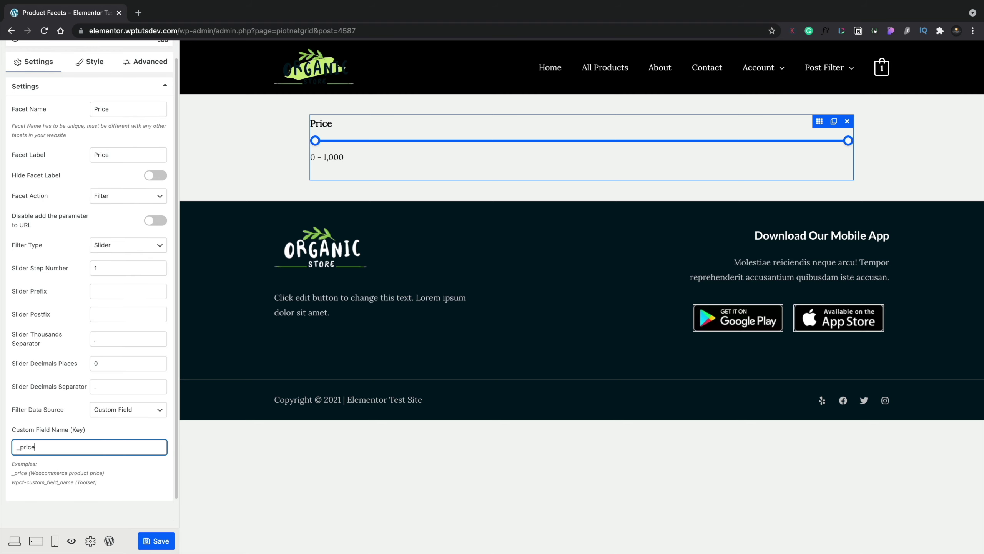
left_click(160, 543)
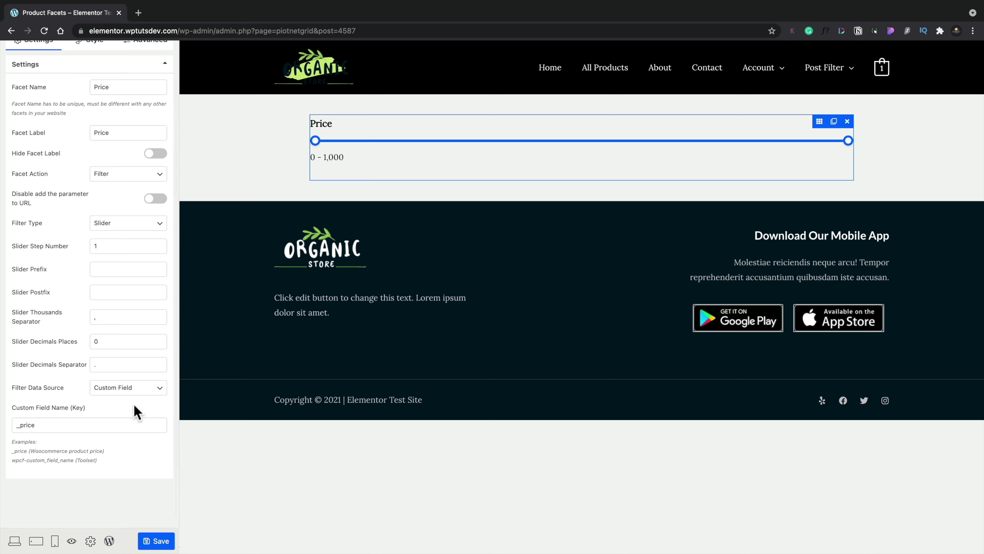
scroll(81, 250, "up", 2)
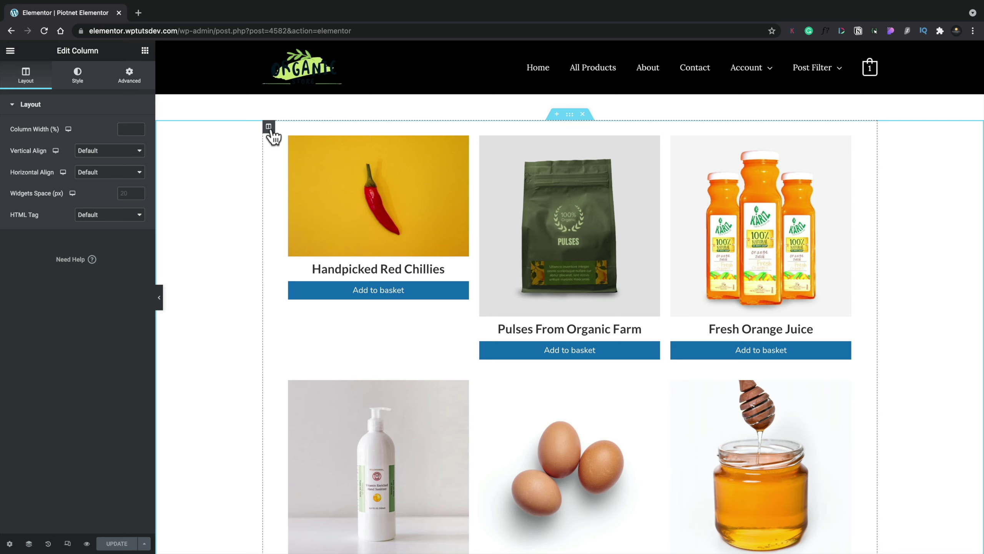
- Add a column to the product grid's section on the Piotnet Elementor page, arranging it as a narrow empty column left of the wider grid column
left_click(269, 126)
right_click(269, 126)
left_click(288, 173)
left_click_drag(551, 130, 683, 136)
left_click_drag(570, 136, 258, 150)
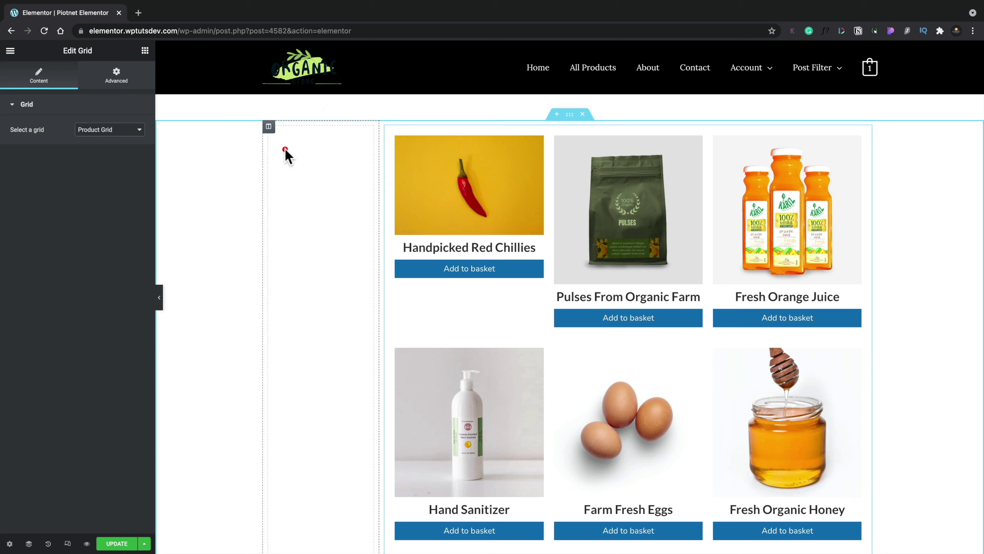
- Find the Facet widget and add it to the narrow empty column beside the product grid
left_click(286, 151)
left_click(112, 97)
type("facet")
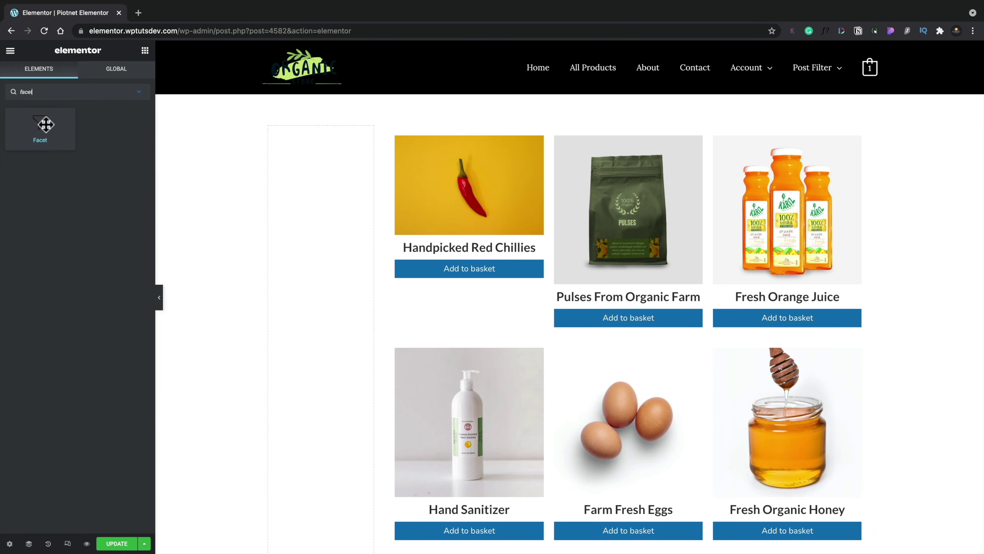
left_click_drag(40, 125, 313, 143)
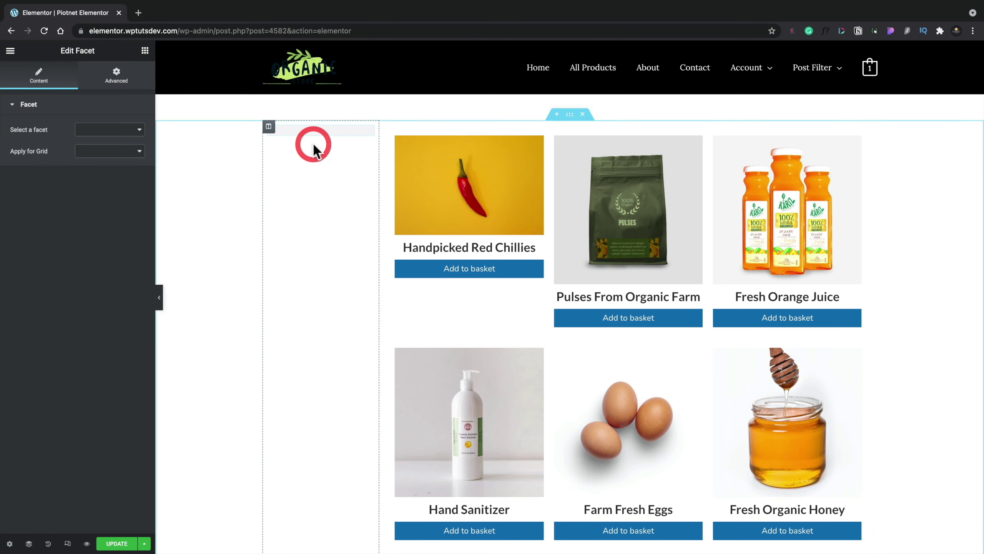
- Assign Product Facets to the Facet widget, apply it to the Product Grid and update the page
left_click(96, 138)
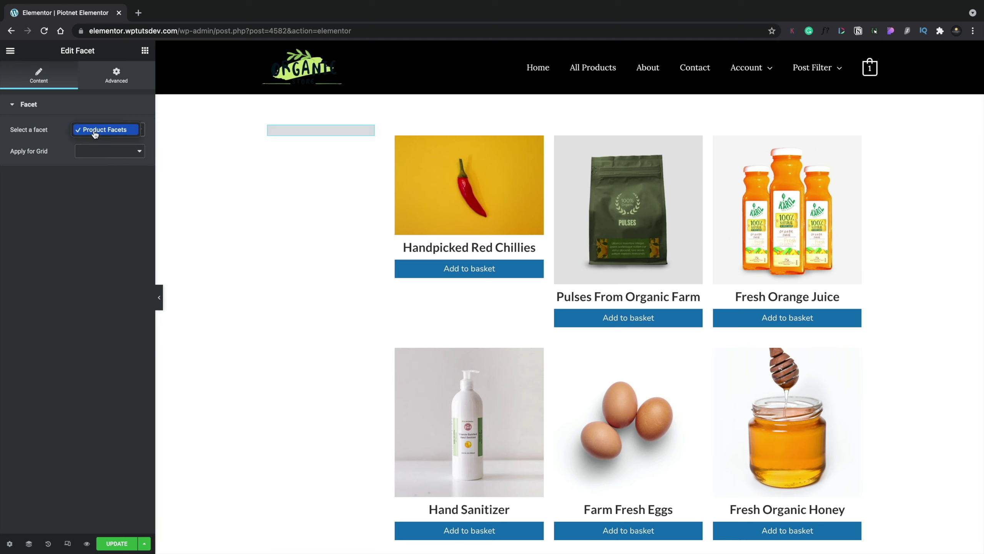
left_click(120, 134)
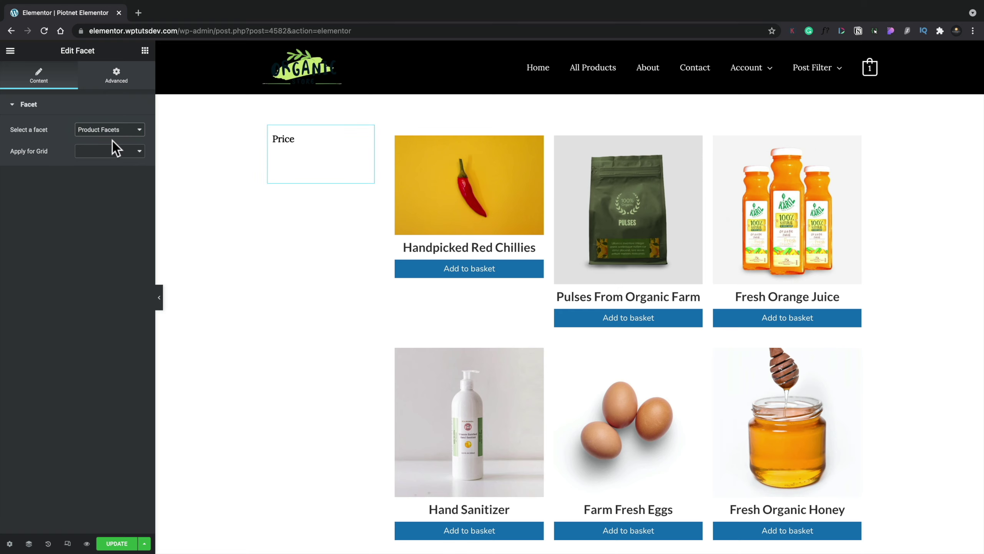
left_click(89, 155)
left_click(90, 164)
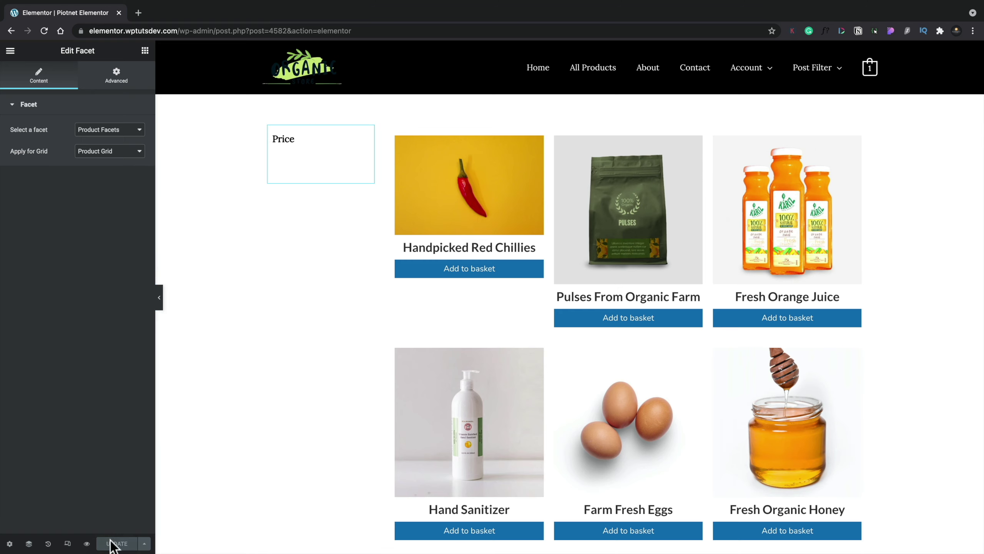
- Preview the page and test the Price slider by filtering the products to 19–35 and to 19–29
left_click(89, 544)
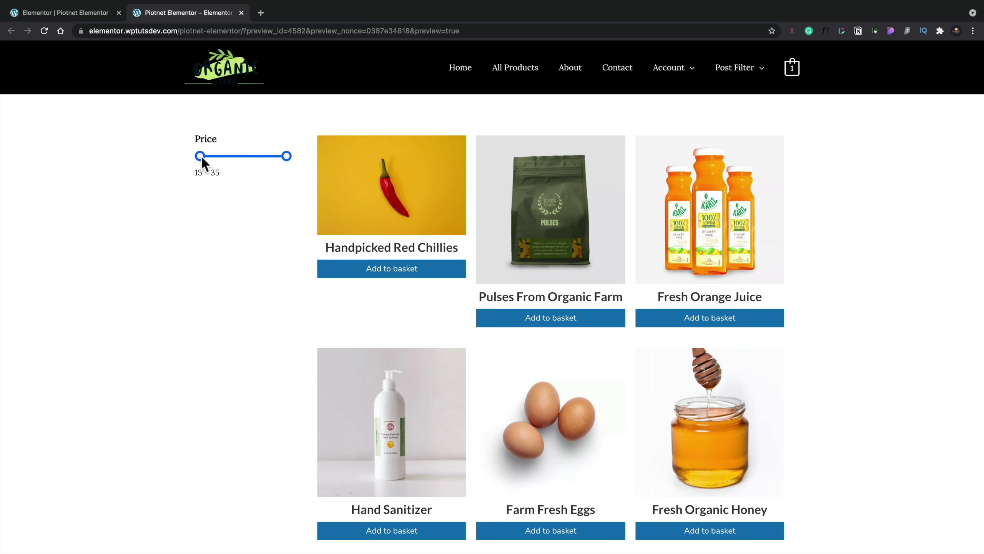
left_click(217, 157)
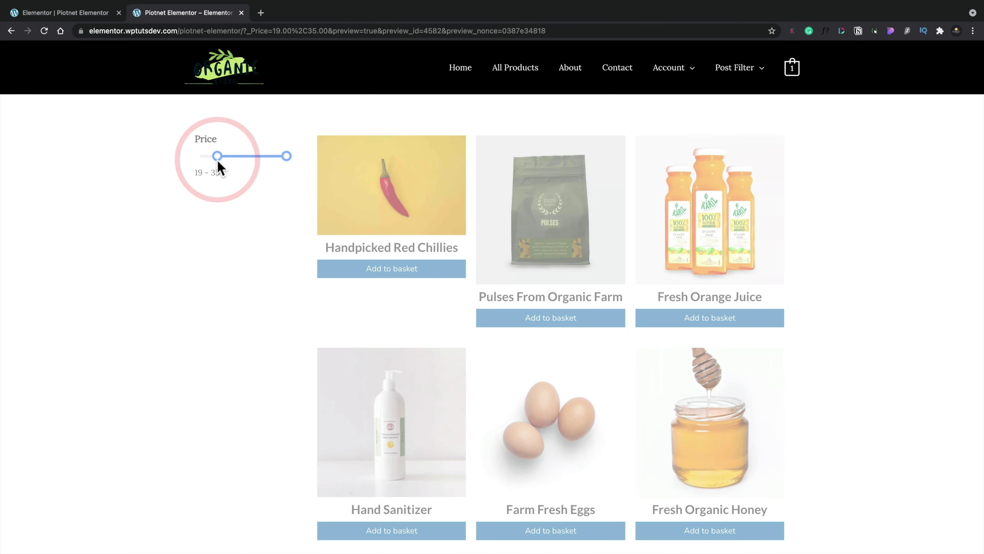
scroll(232, 368, "down", 8)
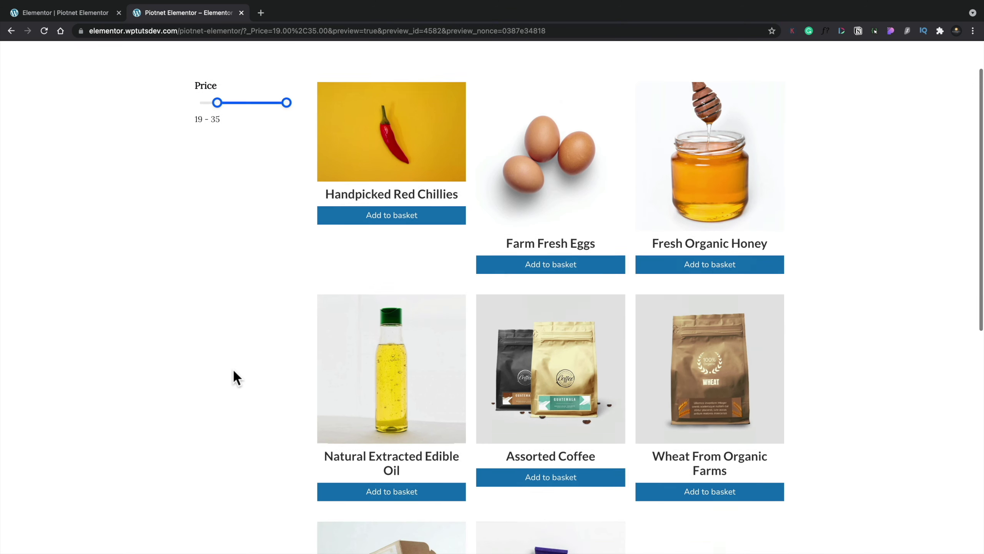
scroll(276, 170, "up", 8)
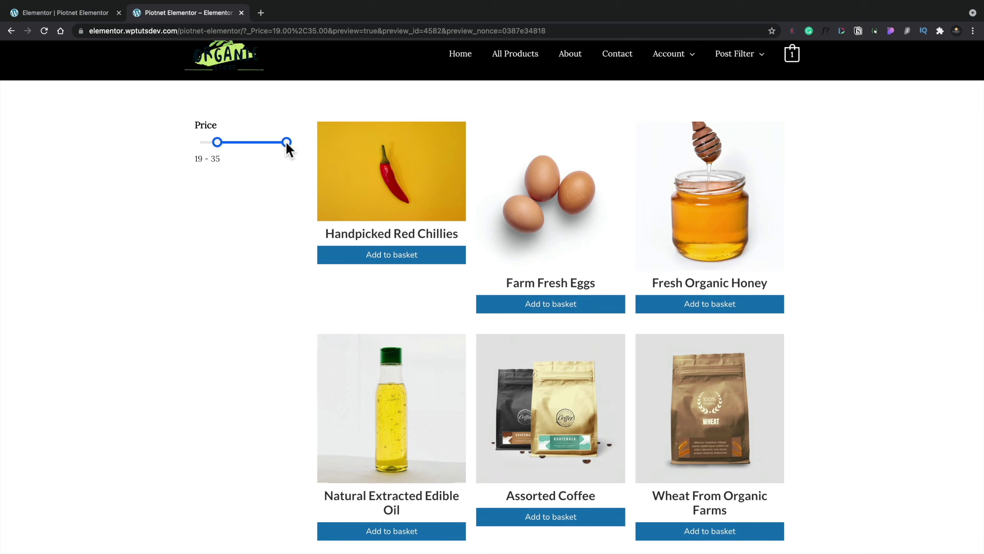
left_click_drag(263, 142, 260, 142)
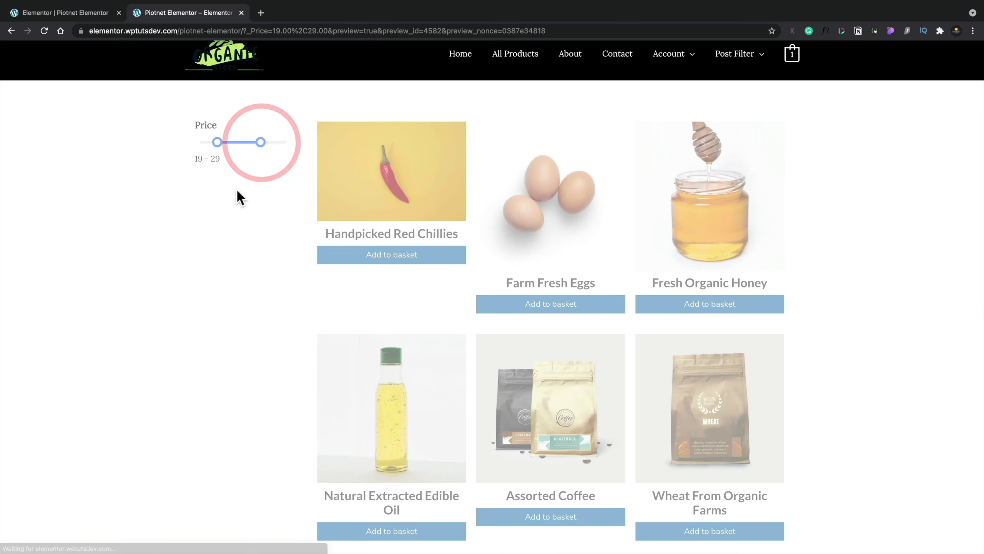
- Look through the products filtered by the 19–29 price range and close the page preview
scroll(234, 359, "down", 4)
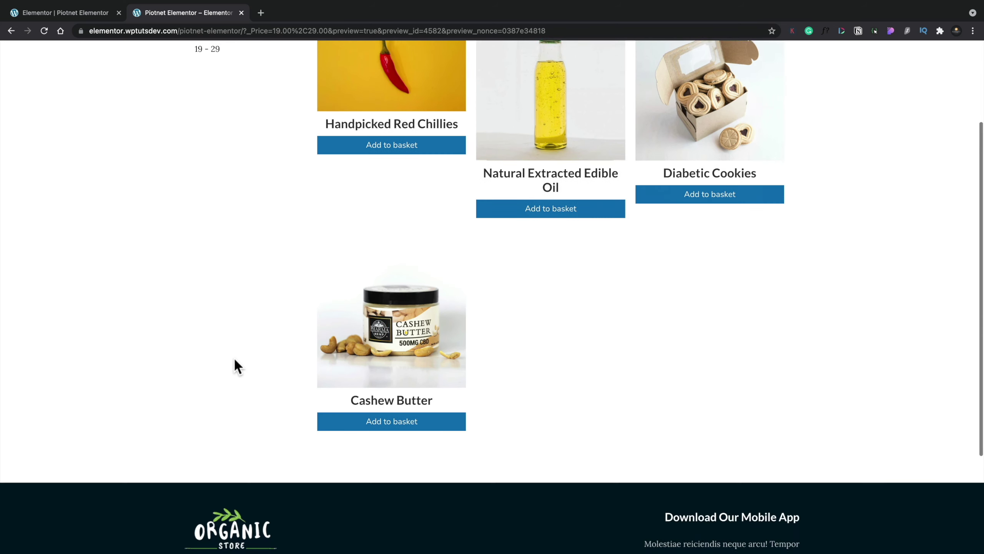
scroll(235, 359, "up", 3)
scroll(234, 357, "up", 2)
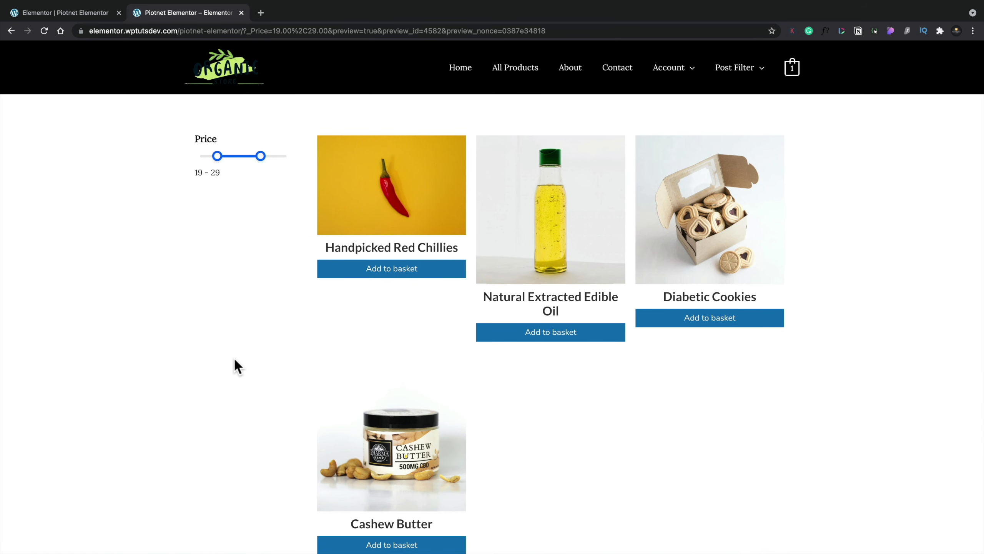
left_click(241, 13)
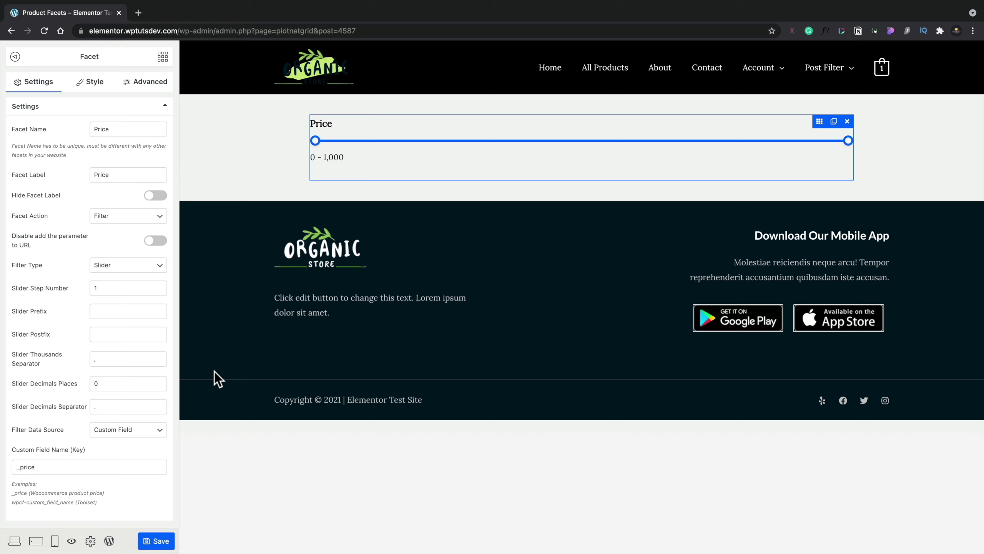
- Add a second Facet widget below the Price slider in the Product Facets template and open its settings
left_click(163, 57)
left_click_drag(45, 138, 379, 182)
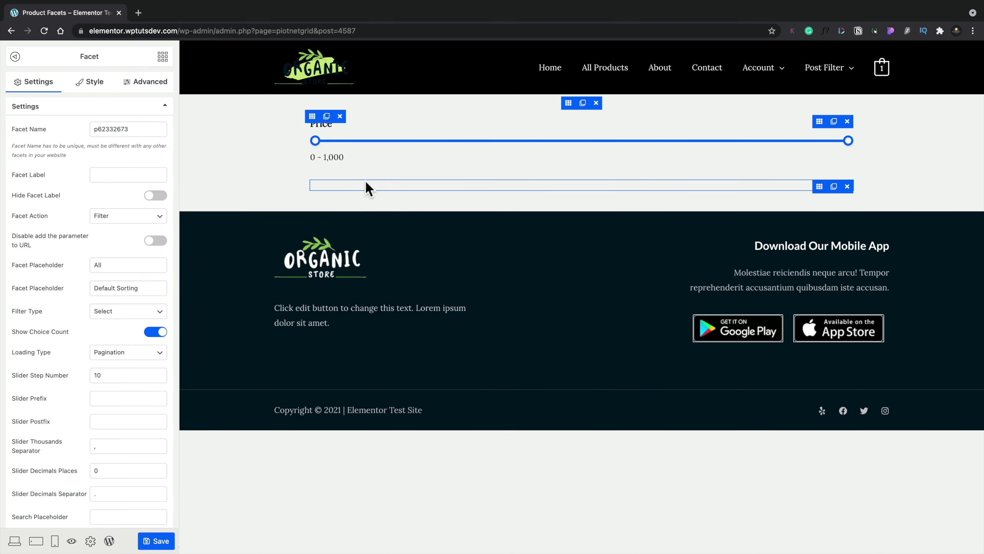
left_click(366, 184)
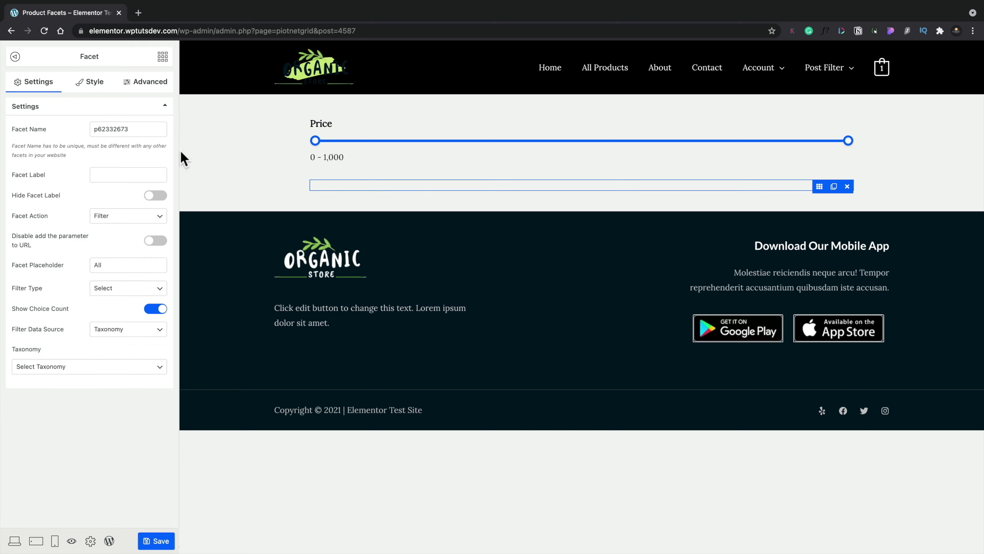
- Set the new facet's name and label to Category, keeping Filter as its action
left_click_drag(136, 128, 78, 131)
type("Category")
left_click_drag(126, 129, 84, 127)
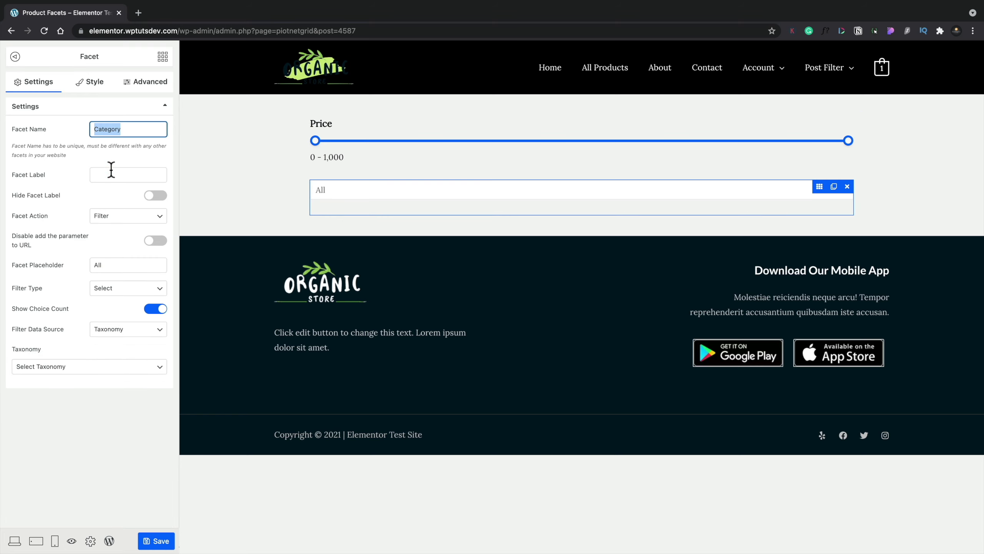
left_click(111, 171)
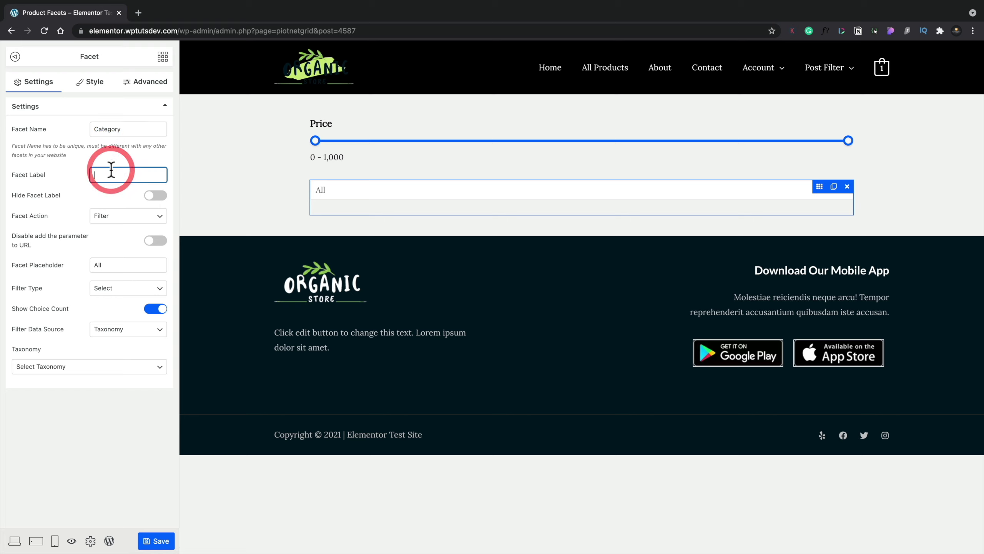
type("Category")
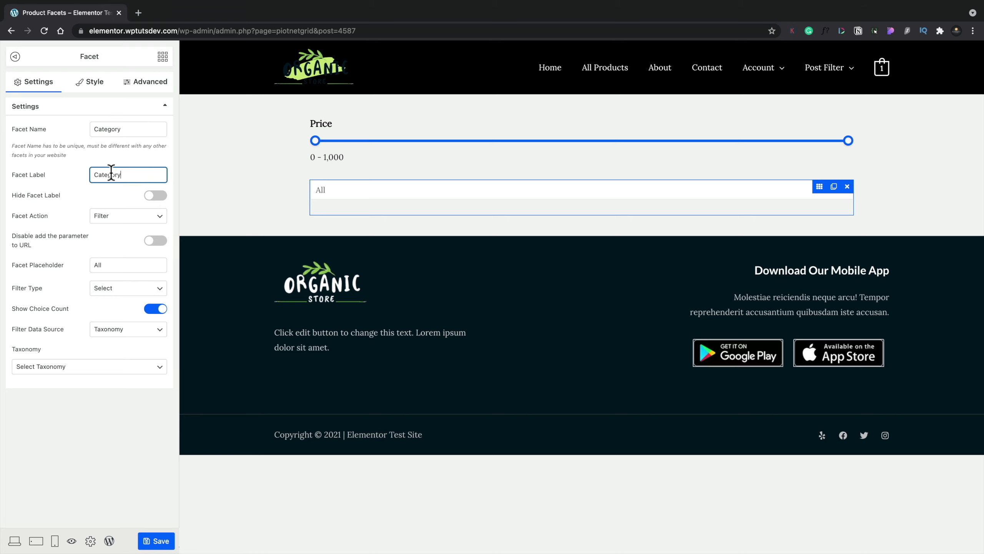
left_click(121, 219)
left_click(121, 220)
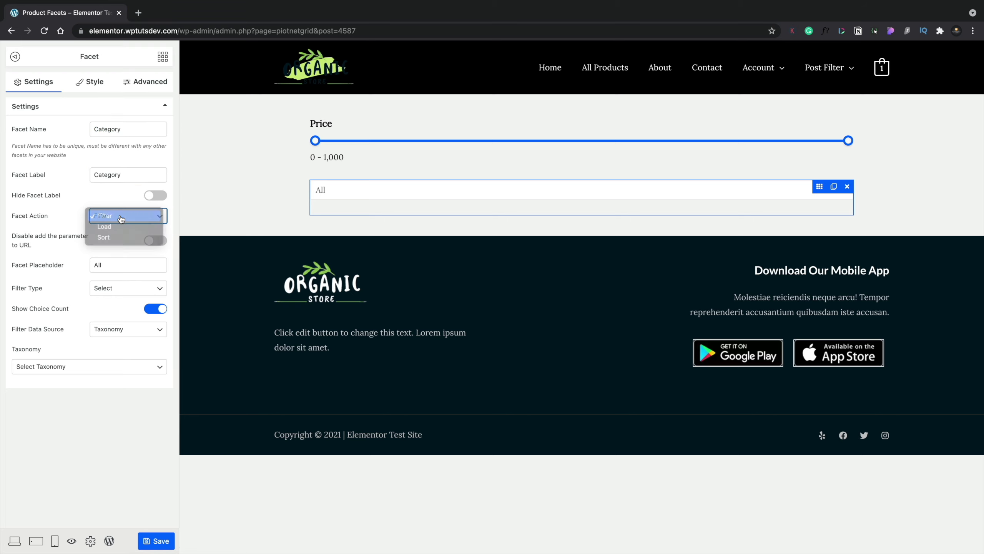
- Keep the Category facet's placeholder as All and set its filter type to Checkboxes
left_click(114, 265)
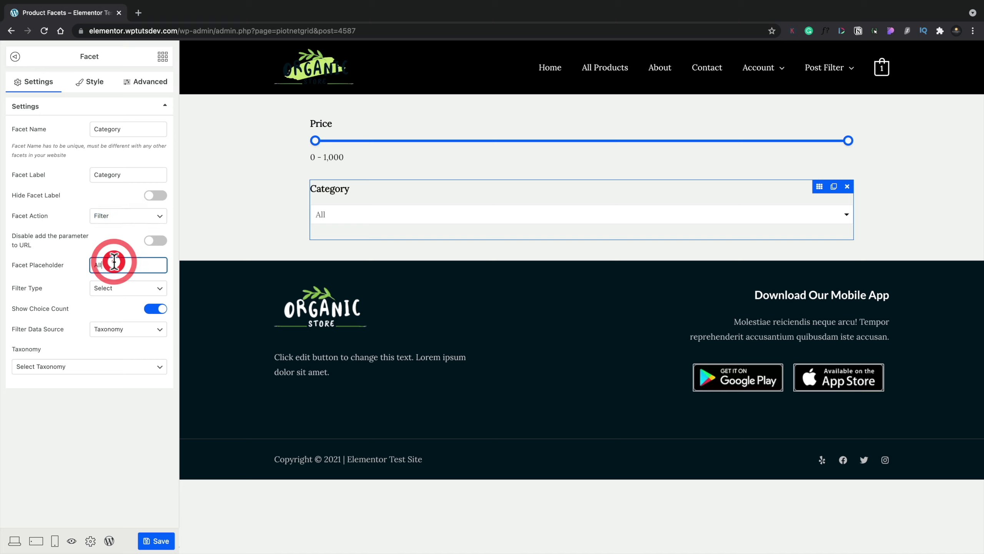
left_click(113, 289)
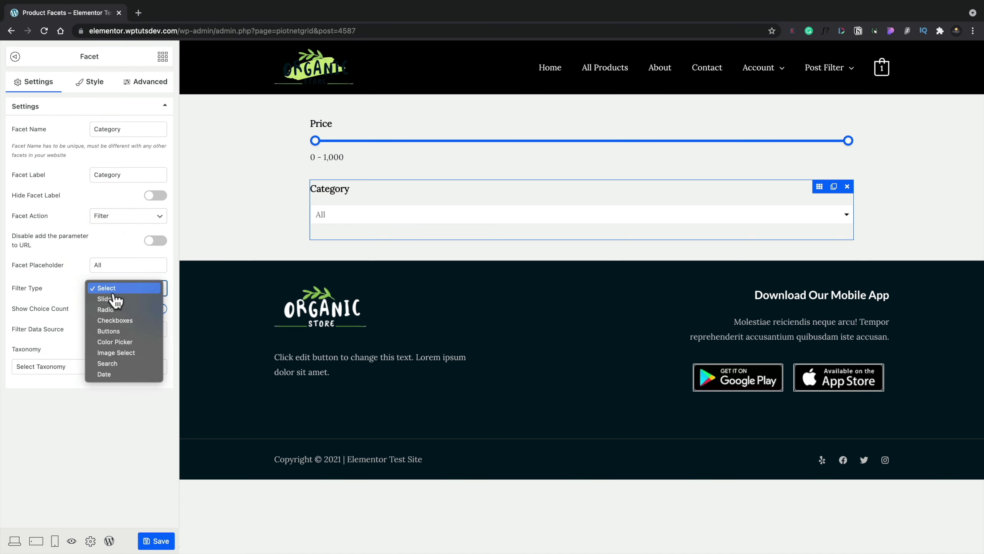
left_click(115, 321)
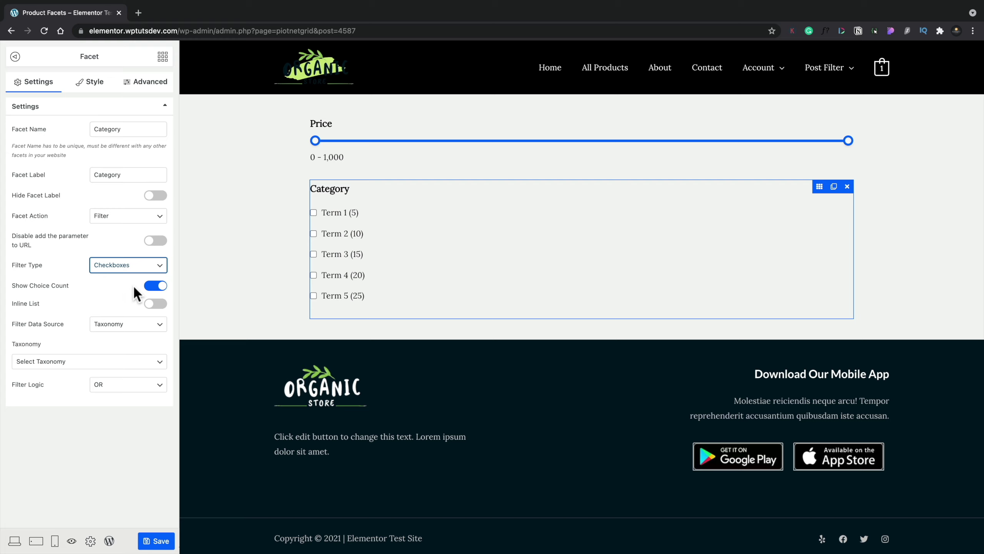
- Try the Category facet with the choice count hidden and the inline list enabled, restoring both options
left_click(151, 288)
left_click(162, 286)
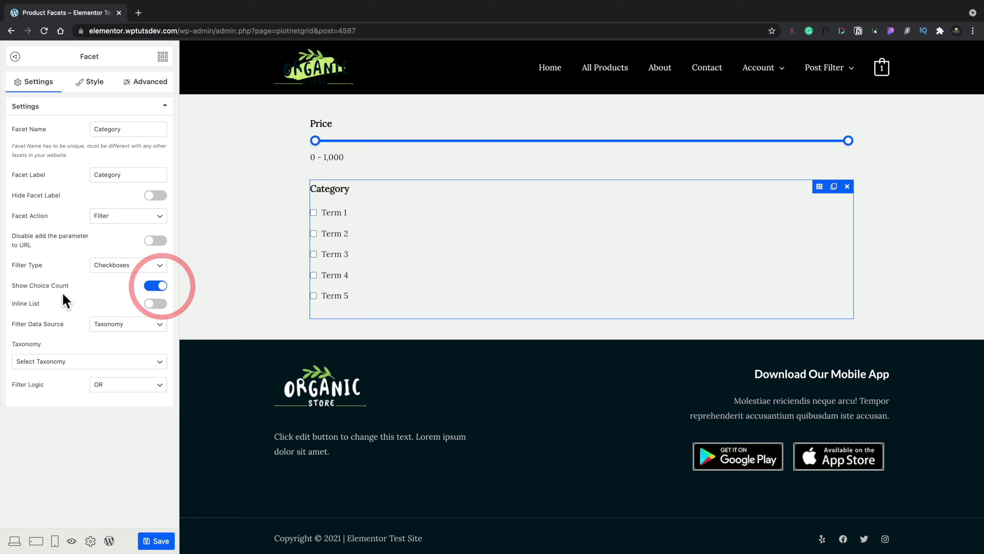
left_click(157, 305)
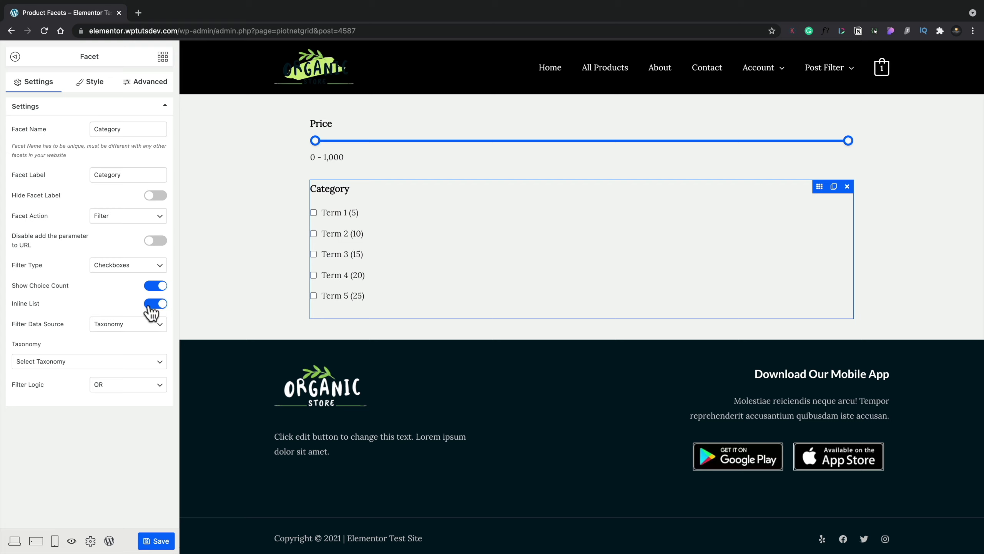
left_click(156, 304)
- Set the Category facet's taxonomy to Product categories (product), keep the OR filter logic and save the facets
left_click(124, 329)
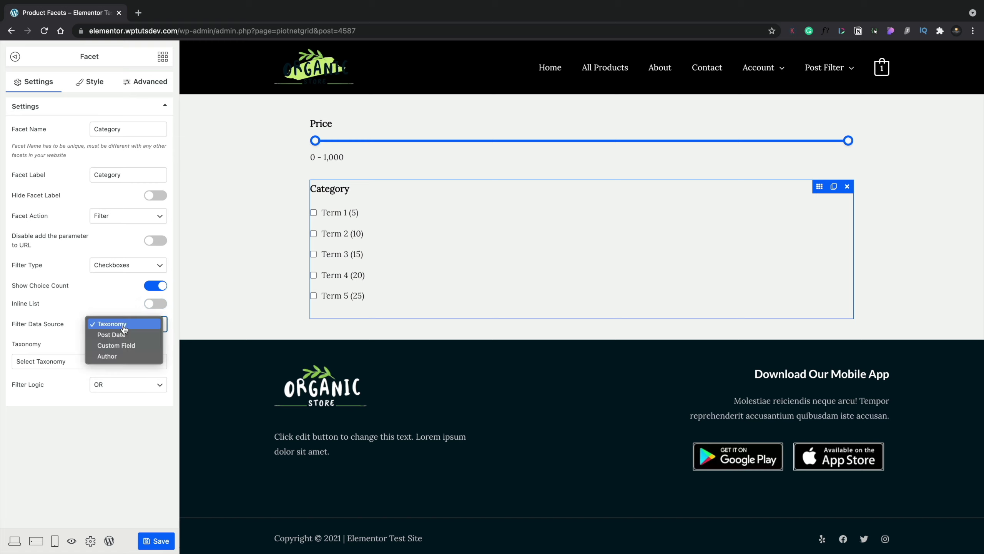
left_click(95, 303)
left_click(53, 365)
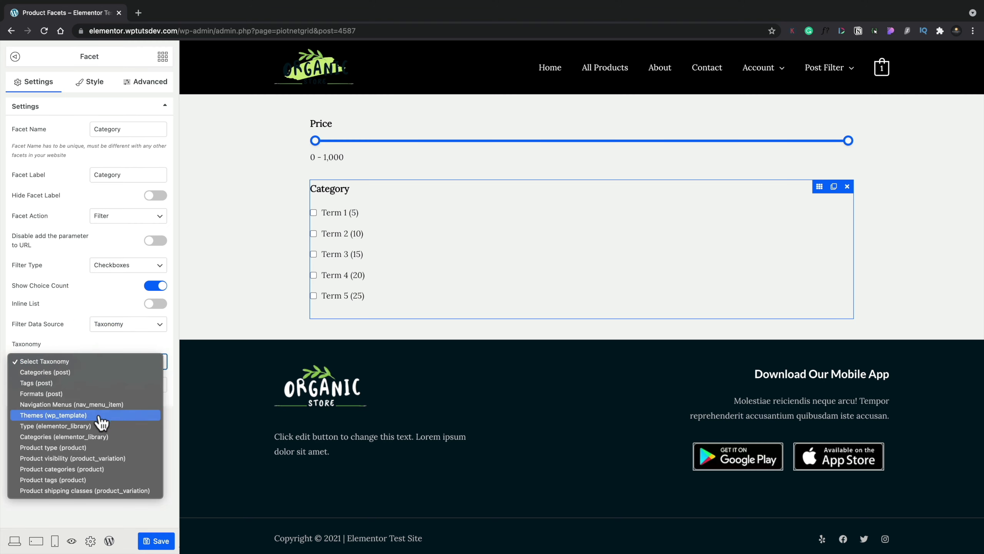
left_click(92, 467)
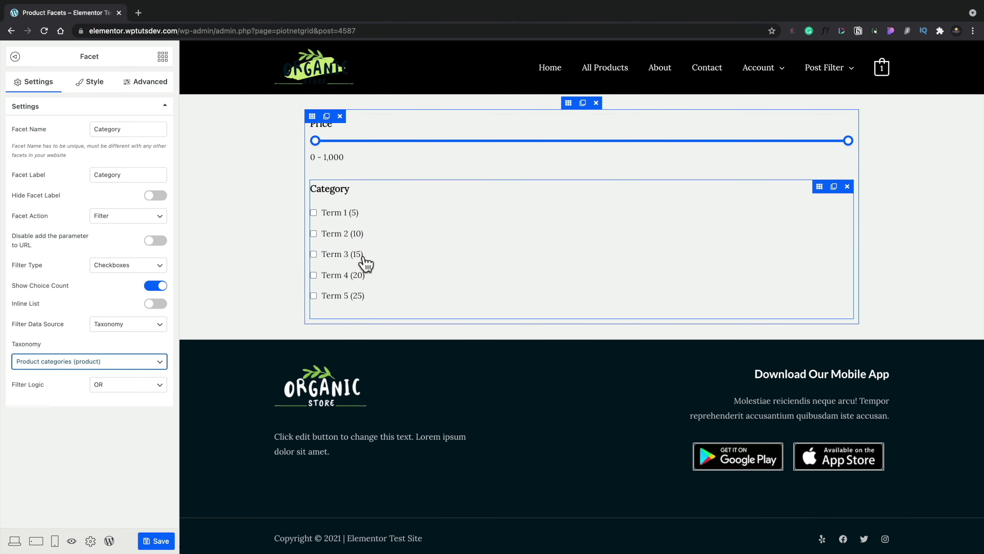
left_click(131, 394)
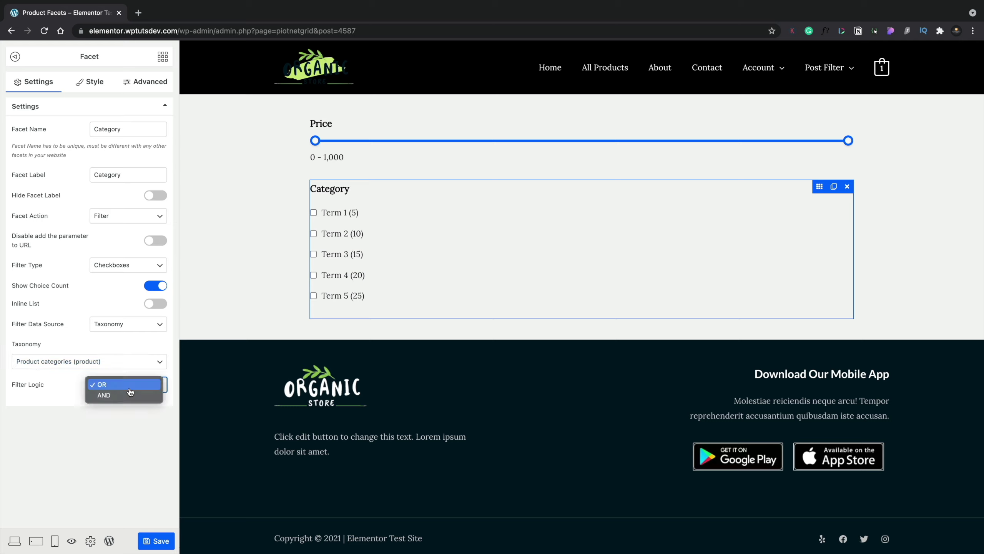
left_click(51, 434)
left_click(162, 542)
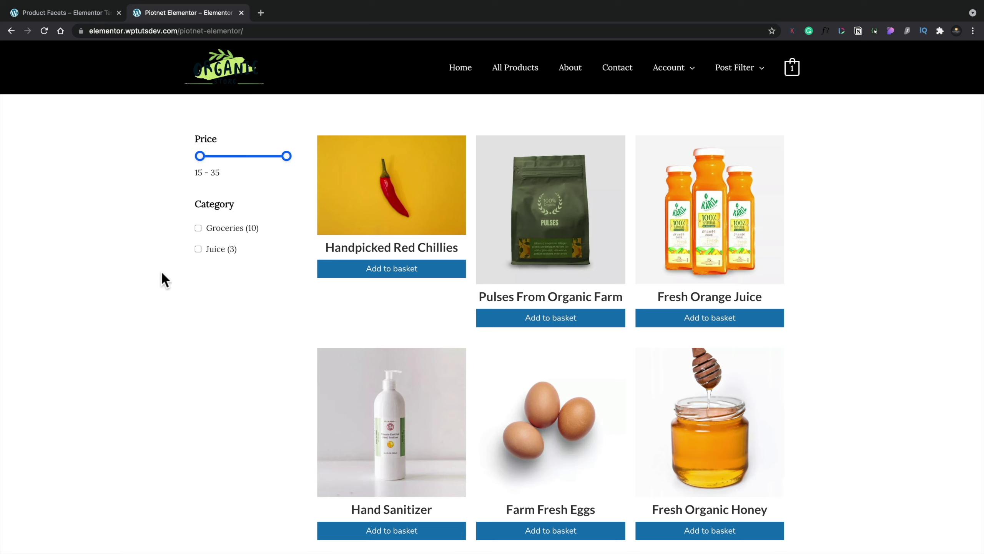
- Filter the products on the live Piotnet Elementor page by the Groceries category and review the filtered grid
left_click(198, 227)
scroll(219, 350, "down", 10)
scroll(220, 350, "down", 5)
scroll(220, 350, "up", 15)
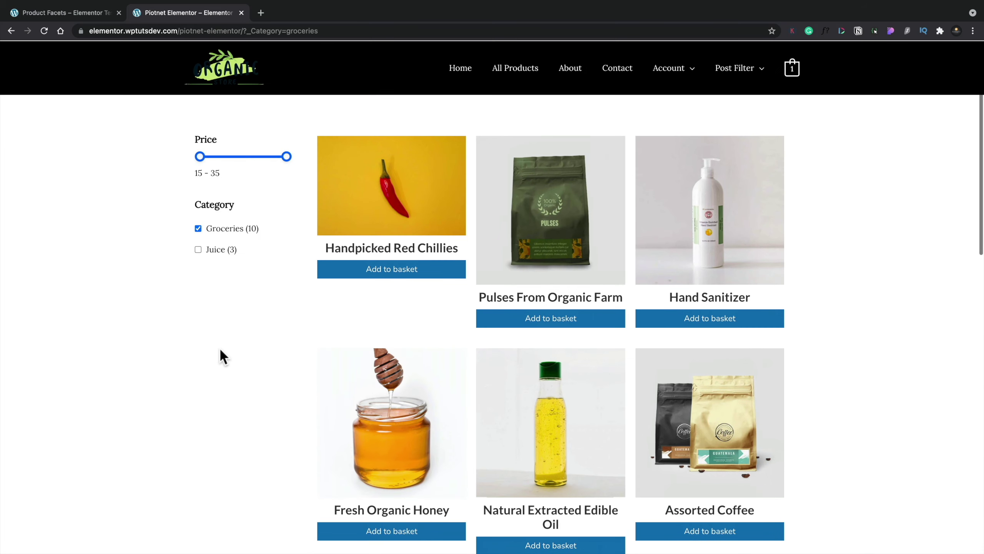
- Replace the Groceries filter with a price range of 15–24 combined with the Juice category
left_click(198, 228)
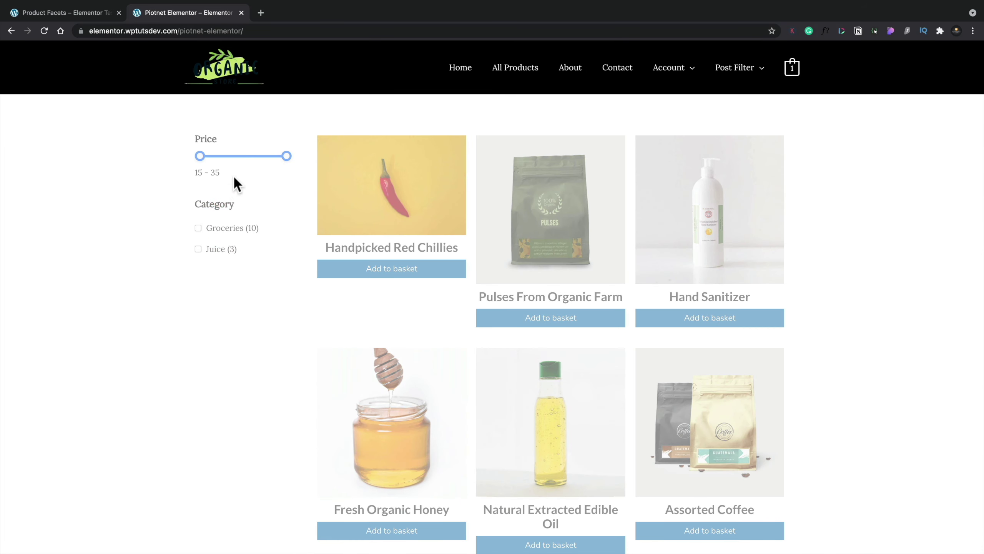
left_click_drag(286, 156, 237, 157)
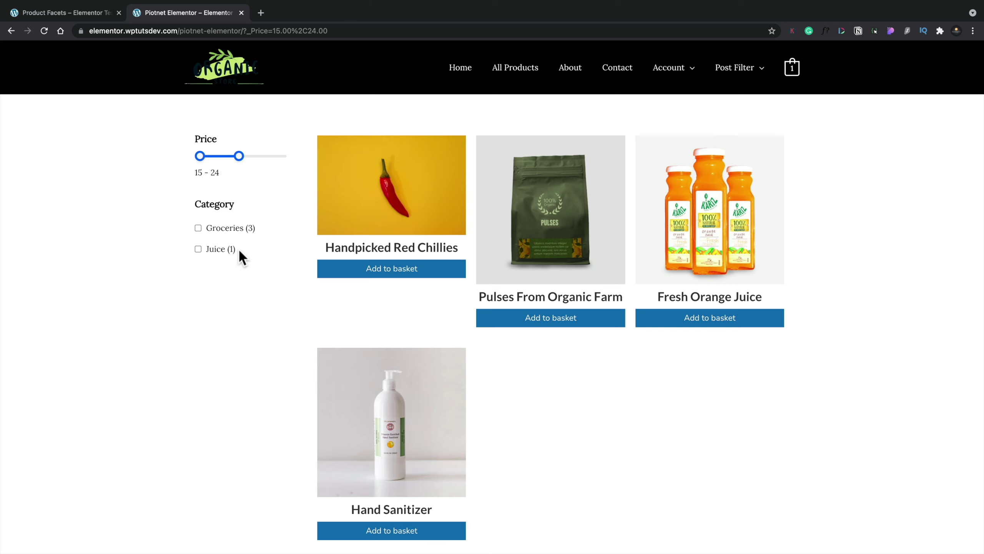
left_click(197, 249)
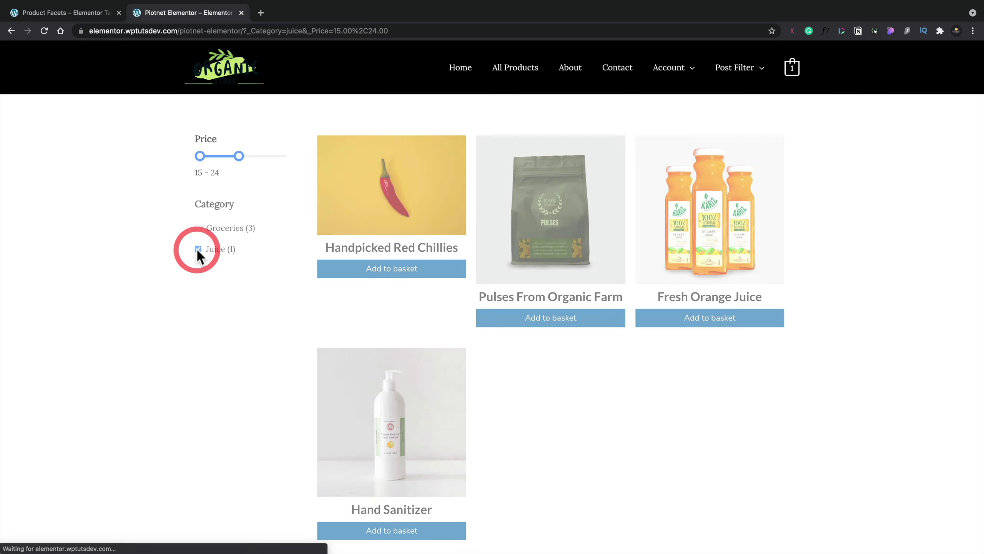